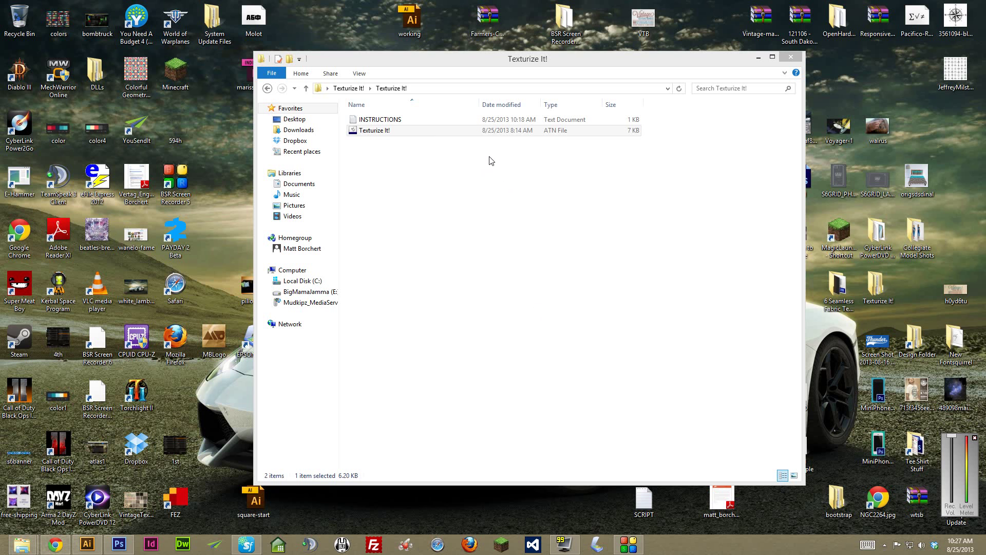
Select the Texturize It! action file in its File Explorer folder
click(395, 122)
click(379, 131)
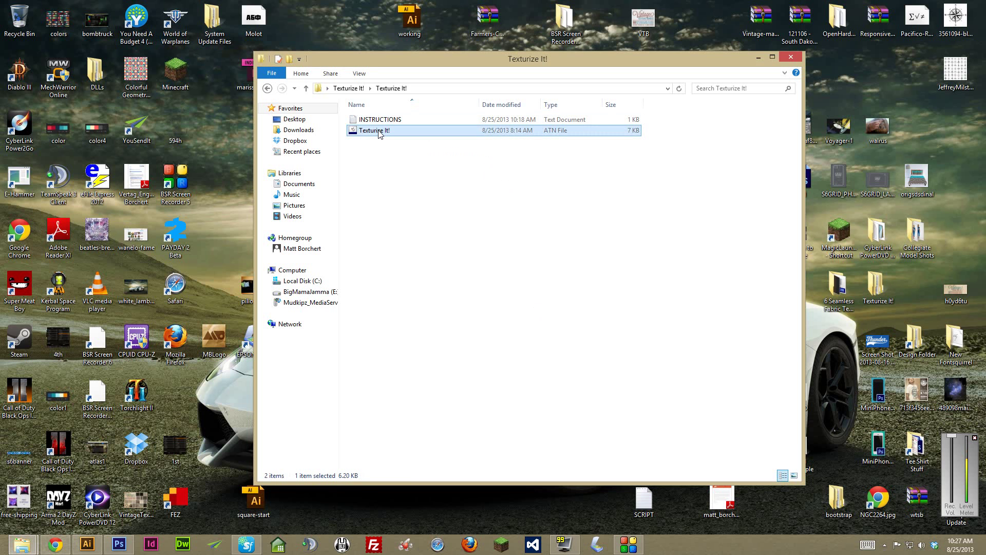
click(380, 121)
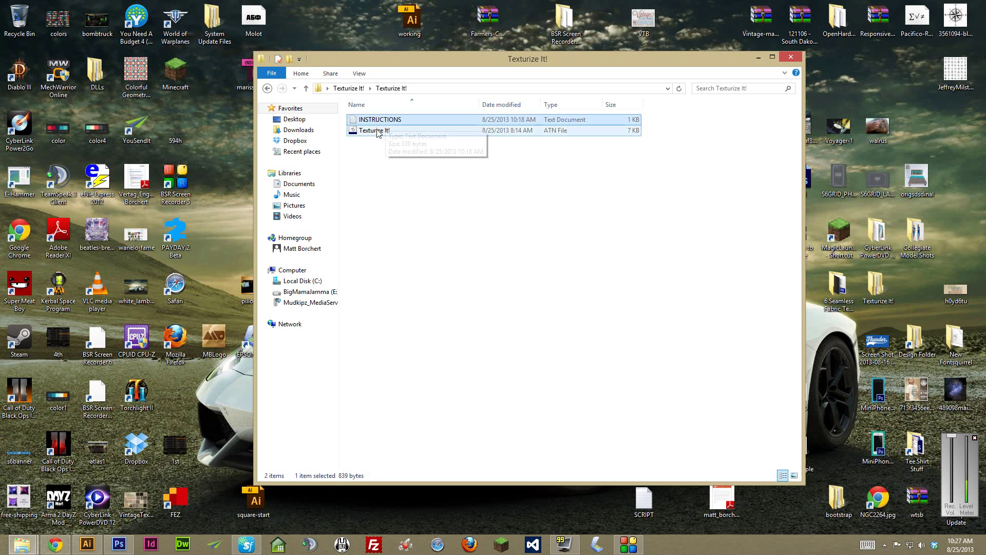
click(377, 132)
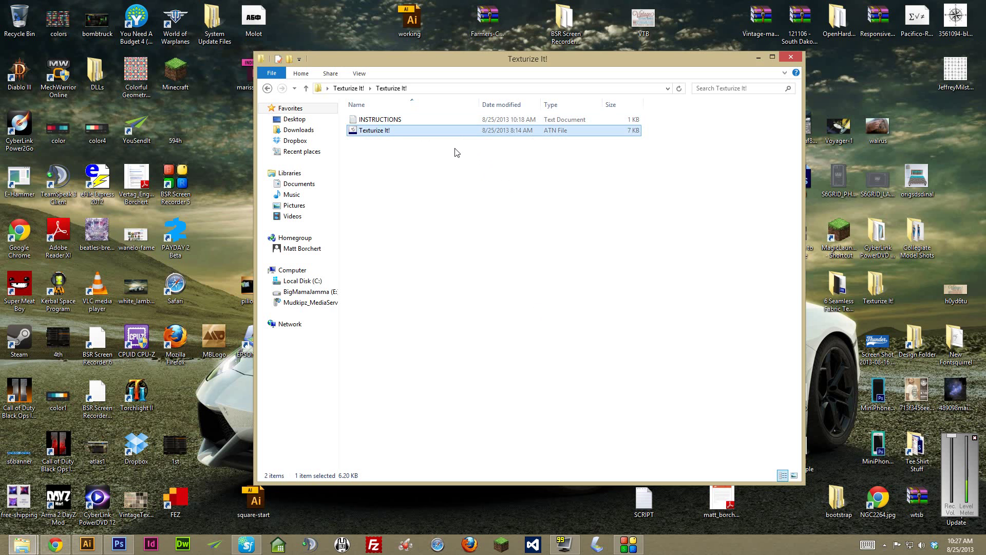
mouse_move(485, 59)
mouse_down()
mouse_move(457, 60)
mouse_move(470, 61)
mouse_up()
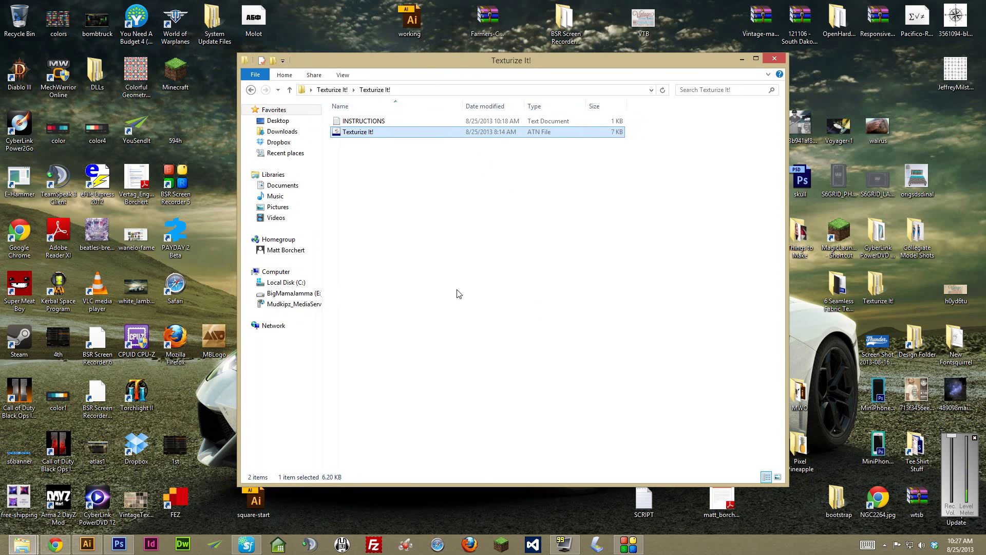
Switch to Photoshop and reposition the Actions panel
click(119, 544)
drag(793, 64, 763, 77)
click(211, 7)
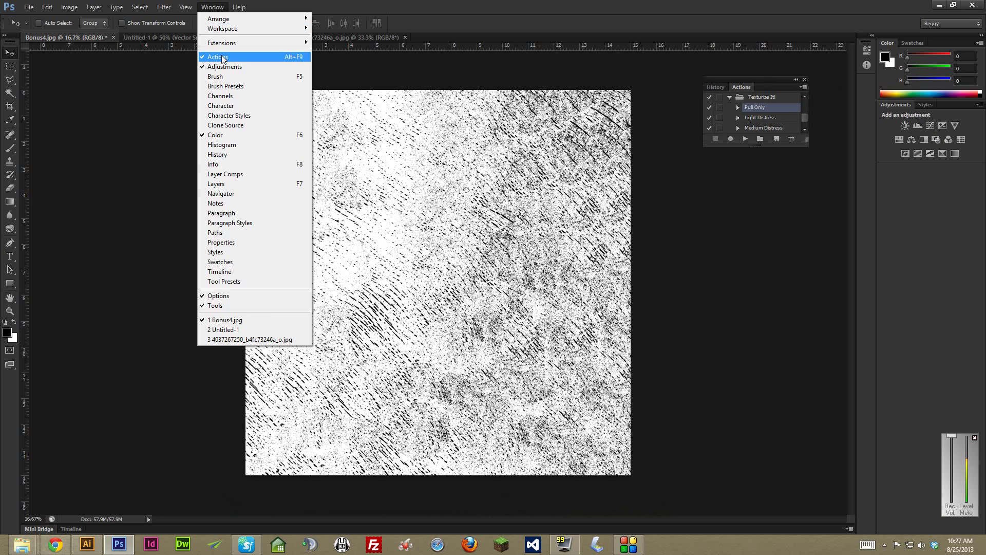
click(455, 8)
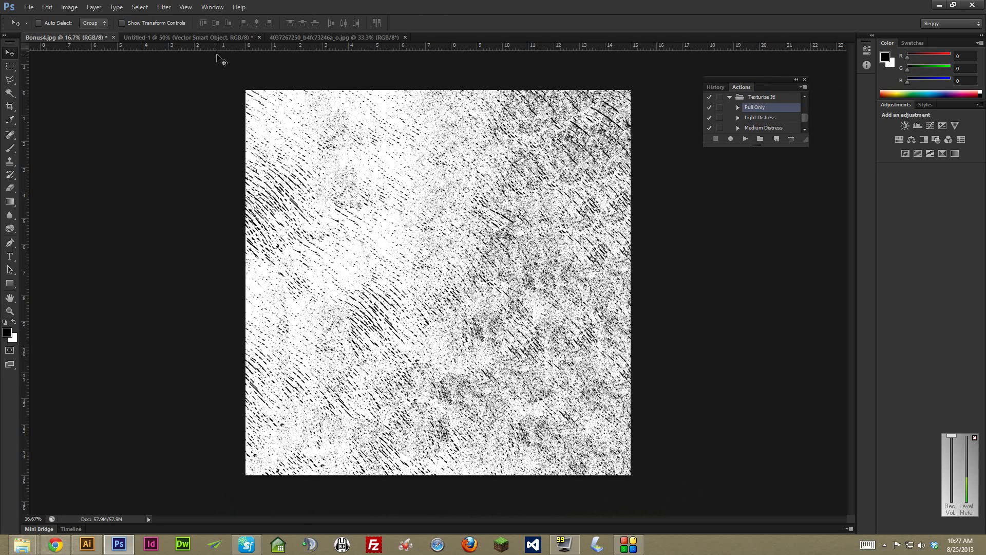
Browse to Texturize It!.atn via Load Actions, then cancel since the set is already loaded
click(768, 97)
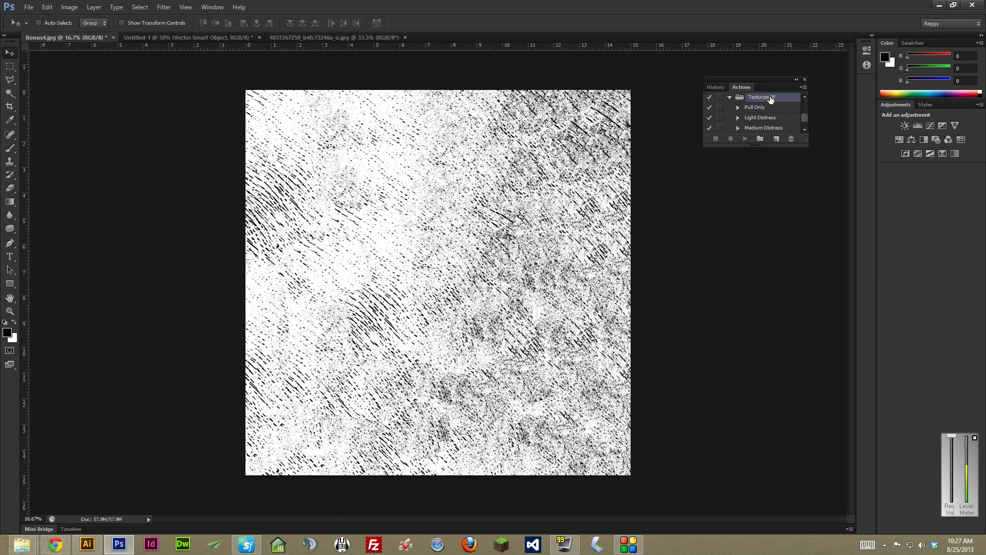
click(804, 89)
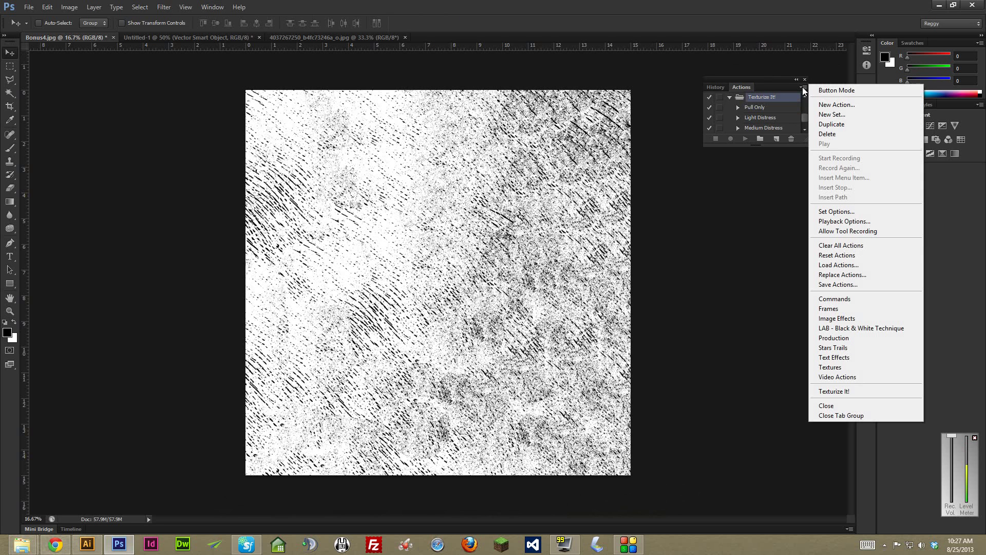
click(850, 266)
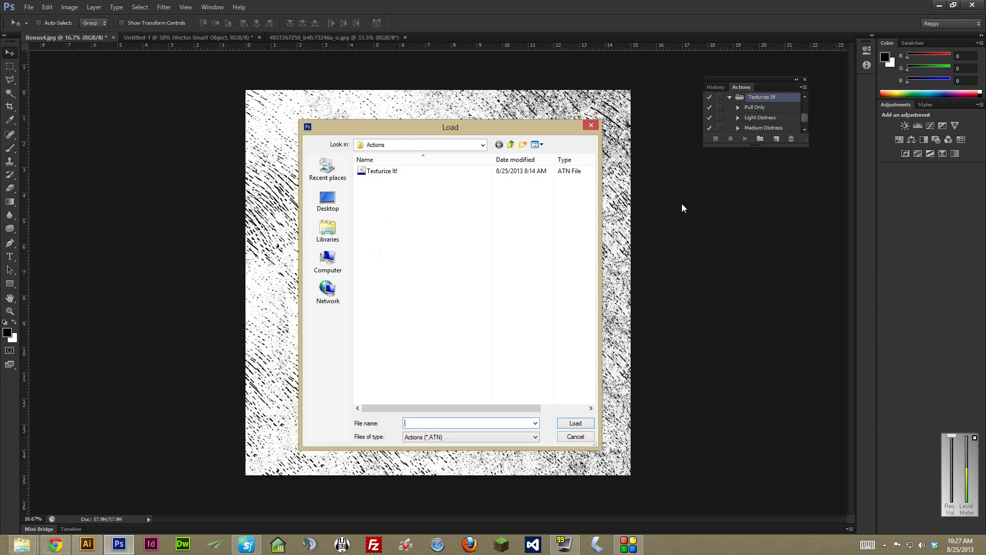
click(415, 171)
click(440, 146)
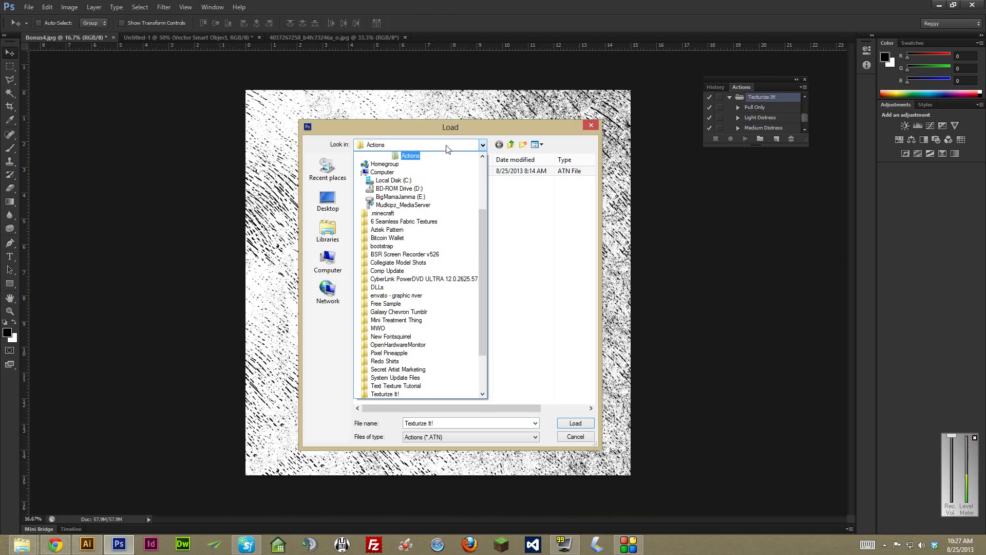
mouse_move(485, 217)
mouse_down()
mouse_move(482, 174)
mouse_move(483, 205)
mouse_up()
click(533, 195)
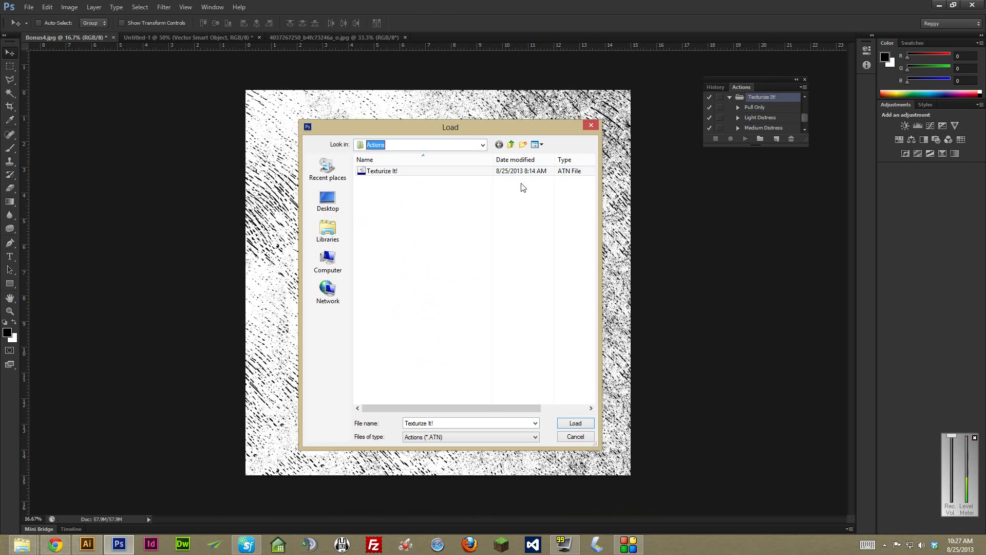
click(437, 173)
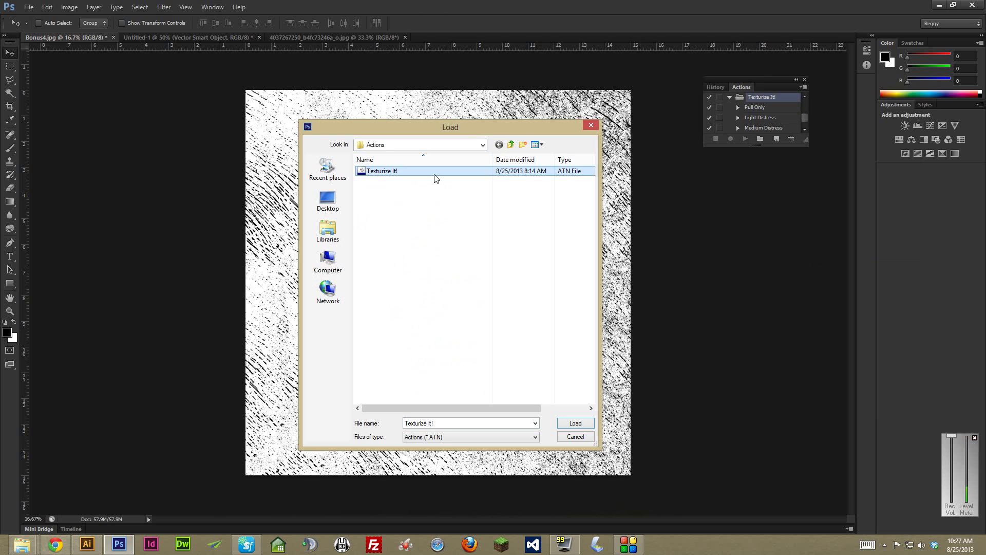
click(575, 438)
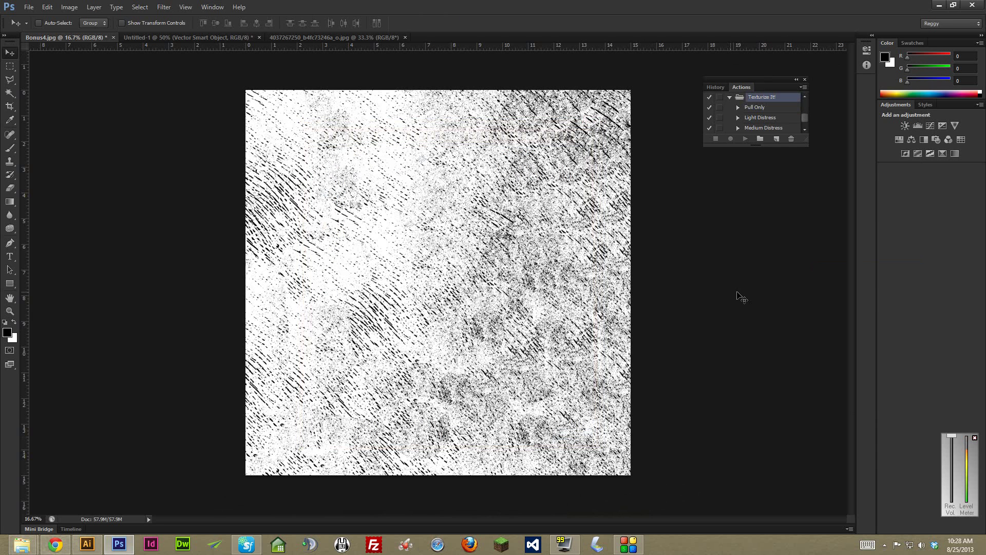
scroll(753, 105, up, 1)
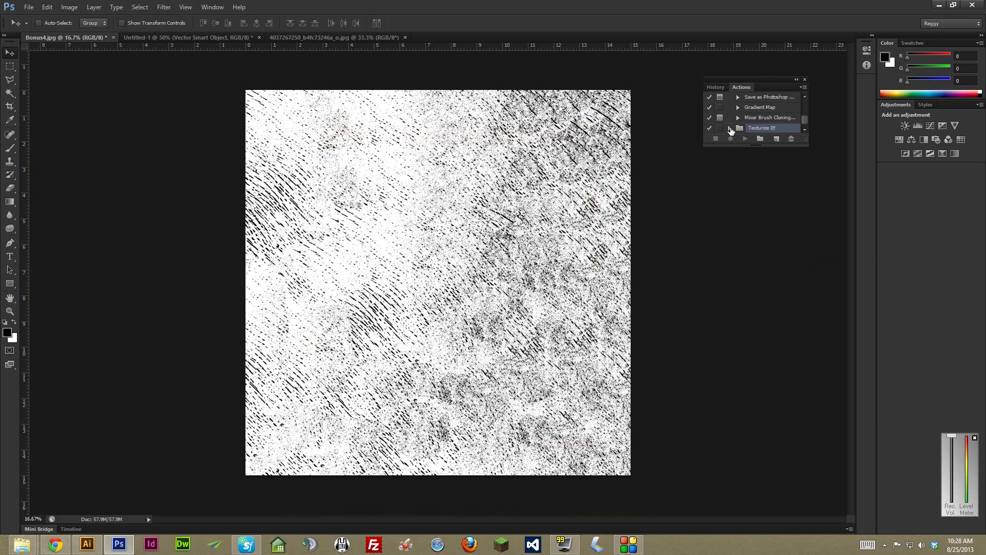
scroll(760, 124, down, 1)
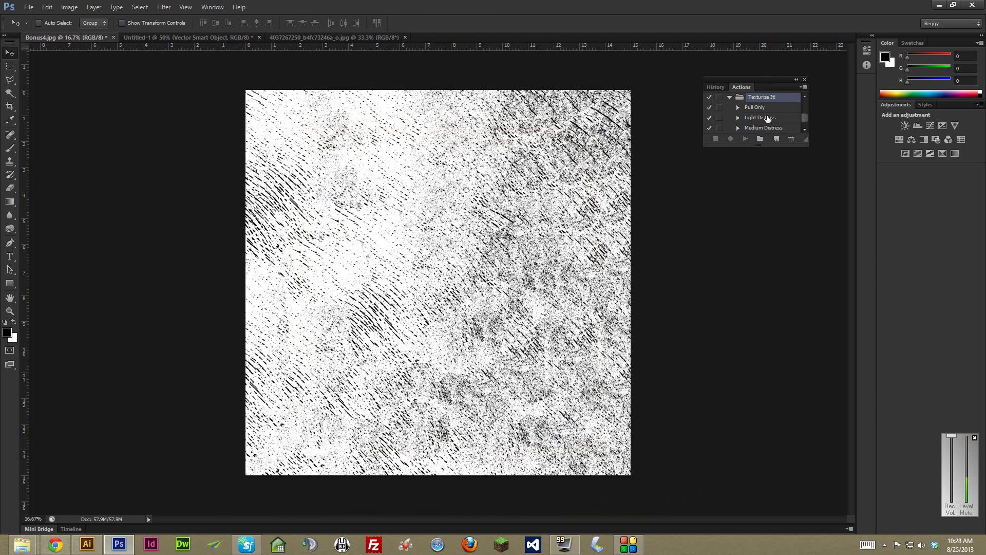
click(772, 116)
scroll(772, 120, down, 1)
scroll(772, 121, down, 1)
click(764, 128)
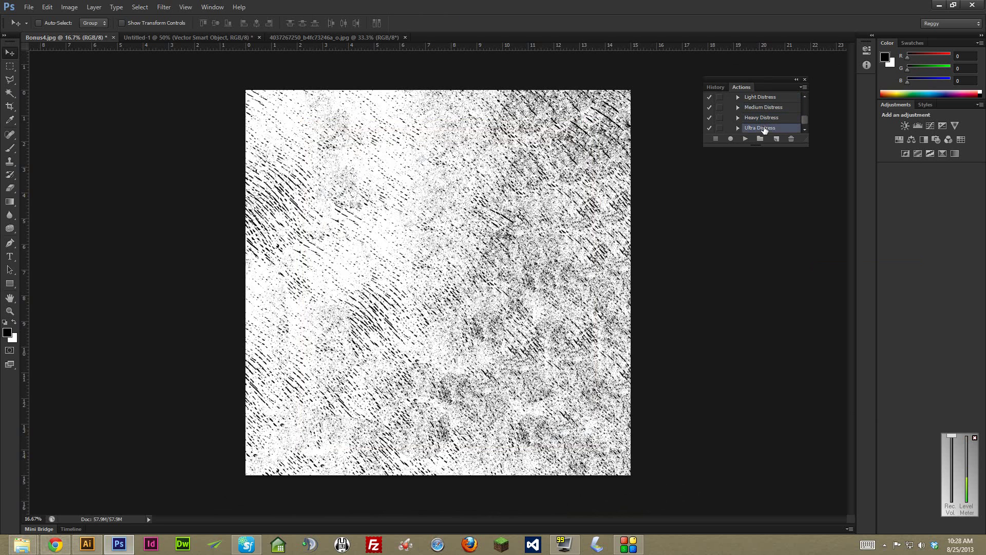
scroll(760, 126, up, 1)
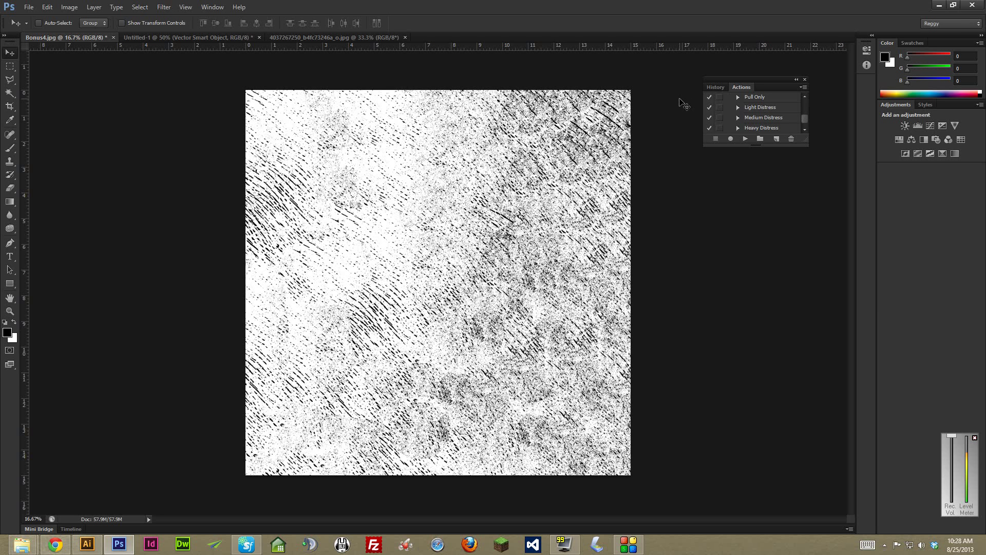
click(765, 118)
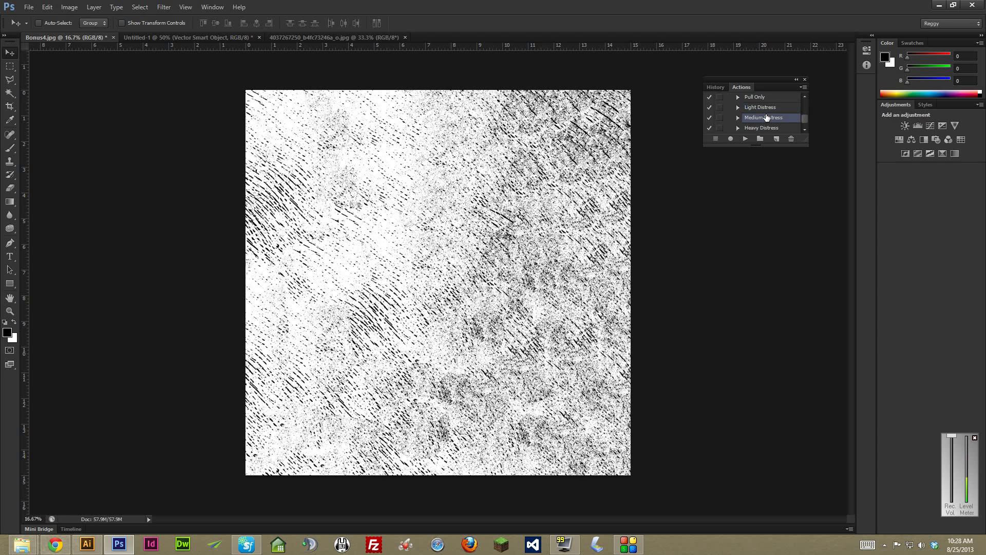
scroll(770, 105, up, 1)
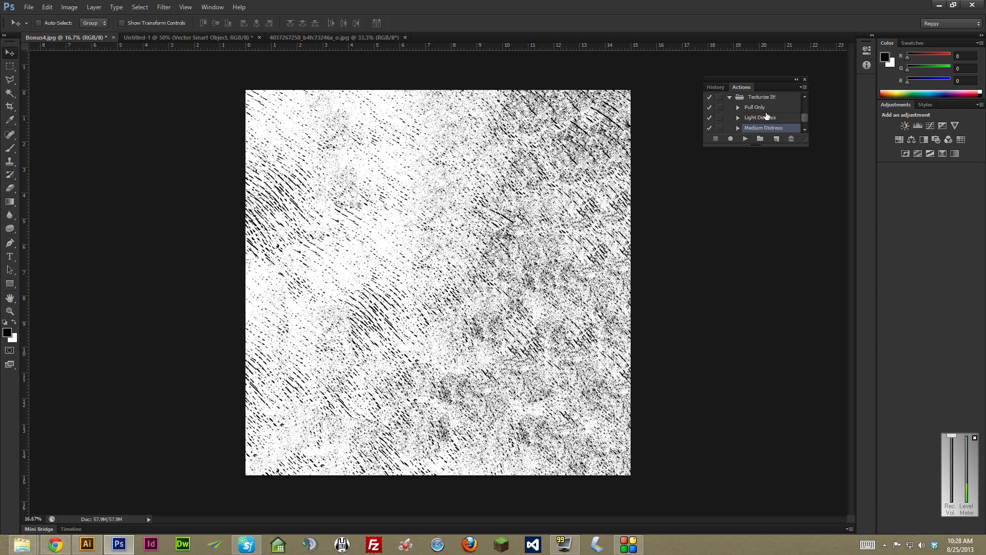
click(766, 108)
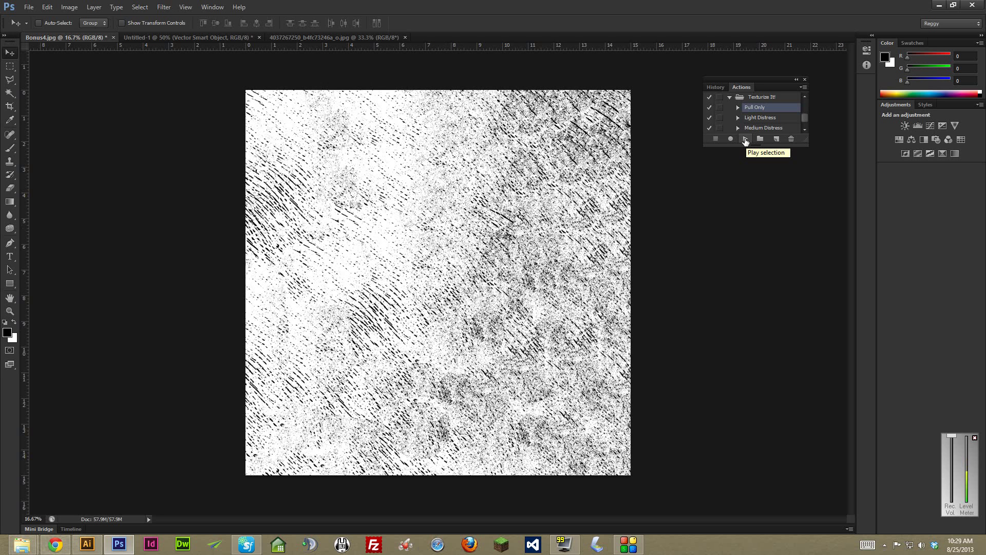
Run Pull Only to make the texture's white transparent, then show the Layers panel
click(746, 140)
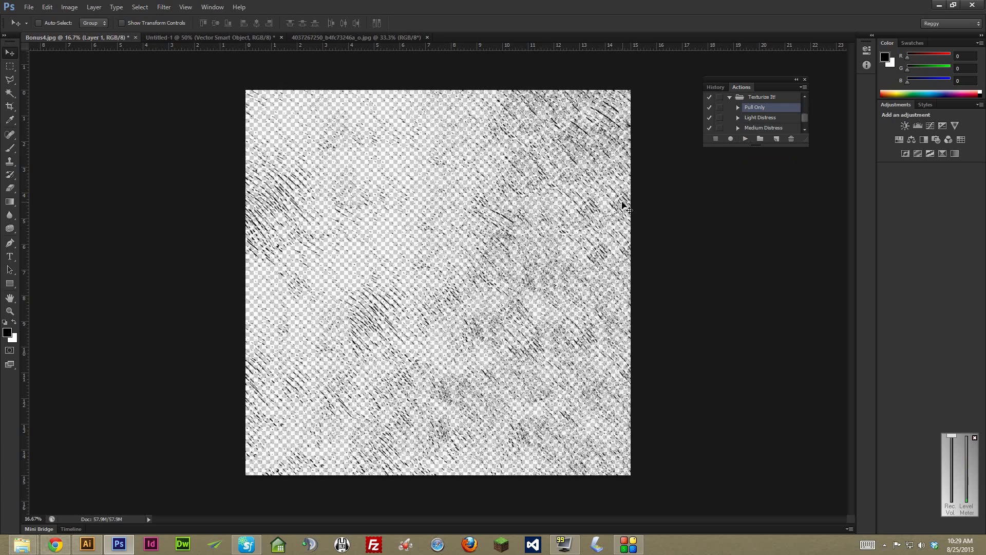
double_click(817, 11)
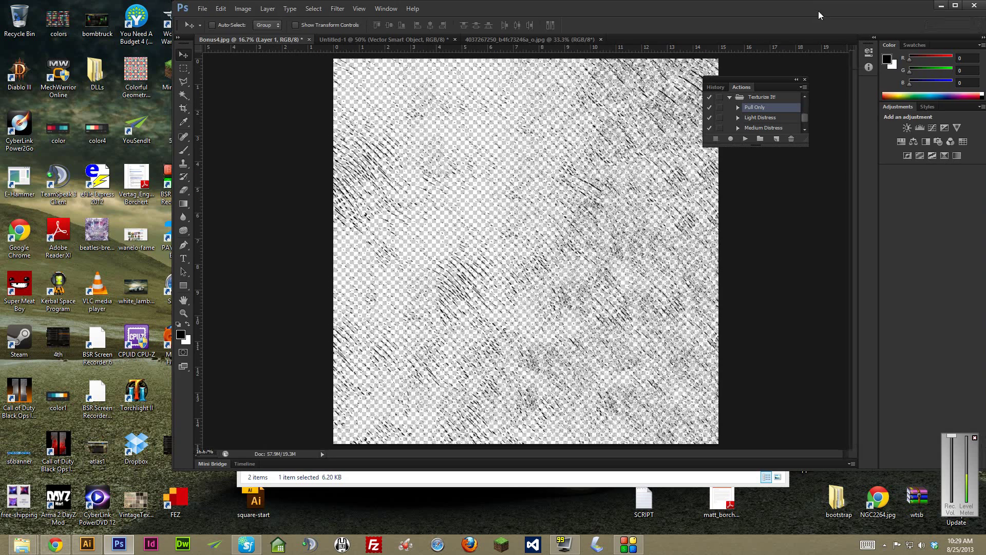
drag(857, 16, 812, 32)
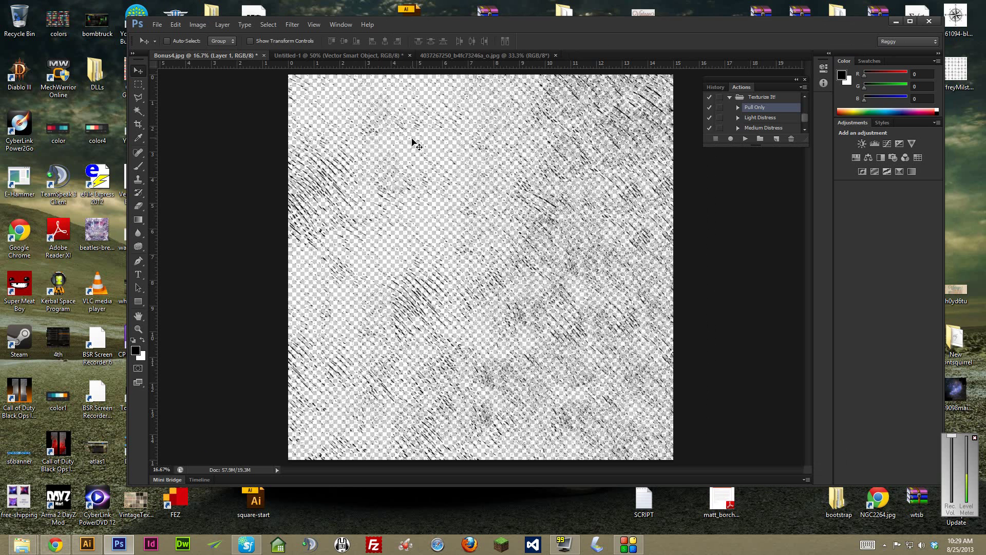
click(341, 24)
click(355, 200)
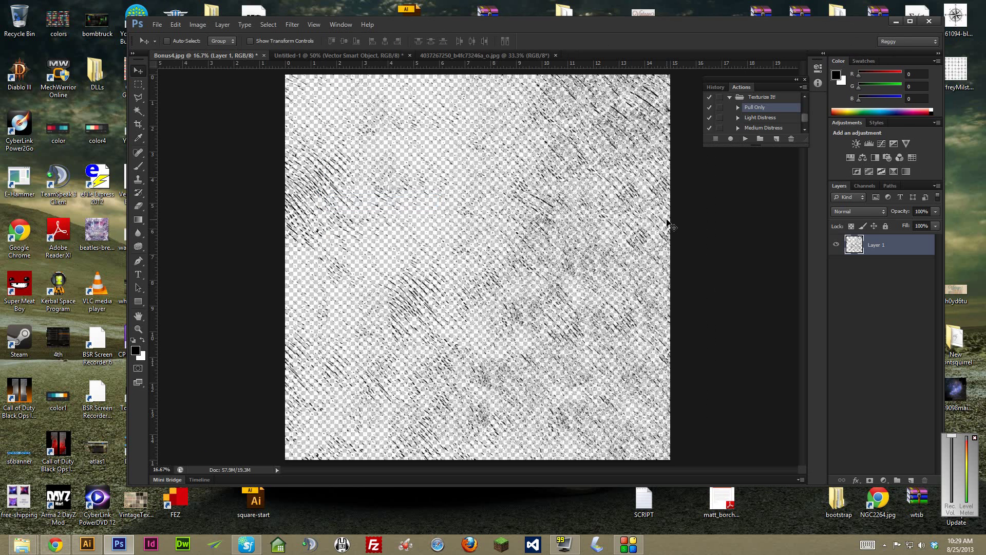
Add Group 1 and a white-filled Layer 2 beneath the texture layer, checking the result
click(897, 480)
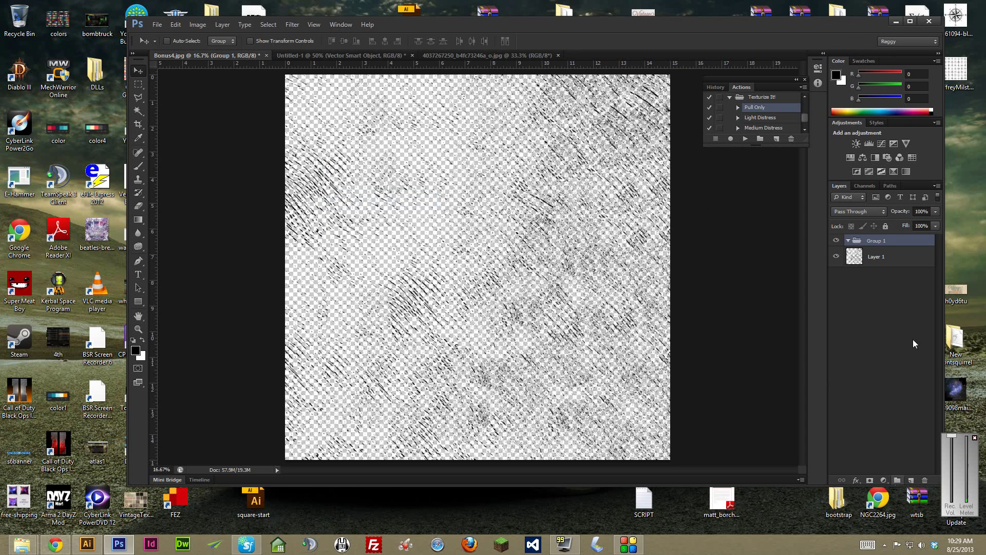
click(911, 481)
drag(893, 262, 881, 299)
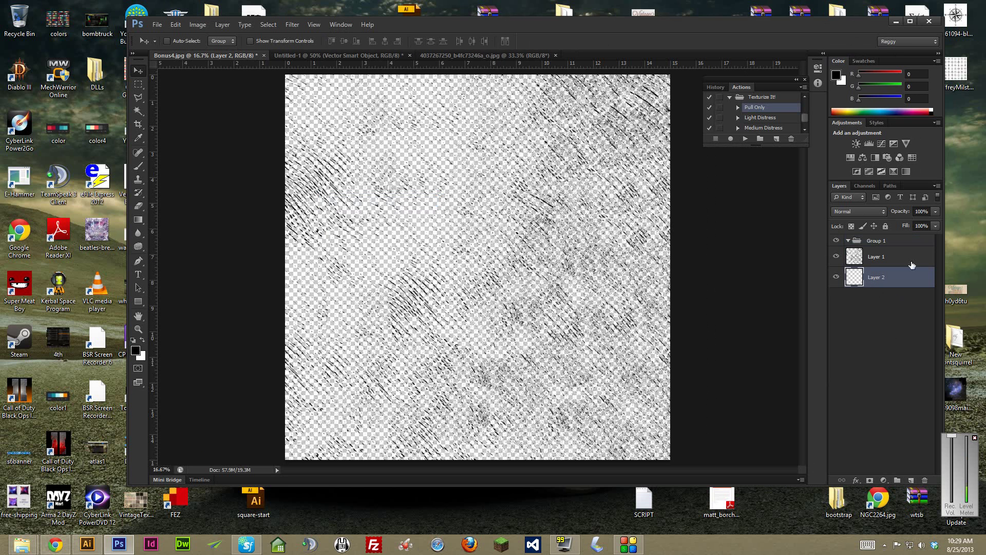
key(x)
key(alt+BackSpace)
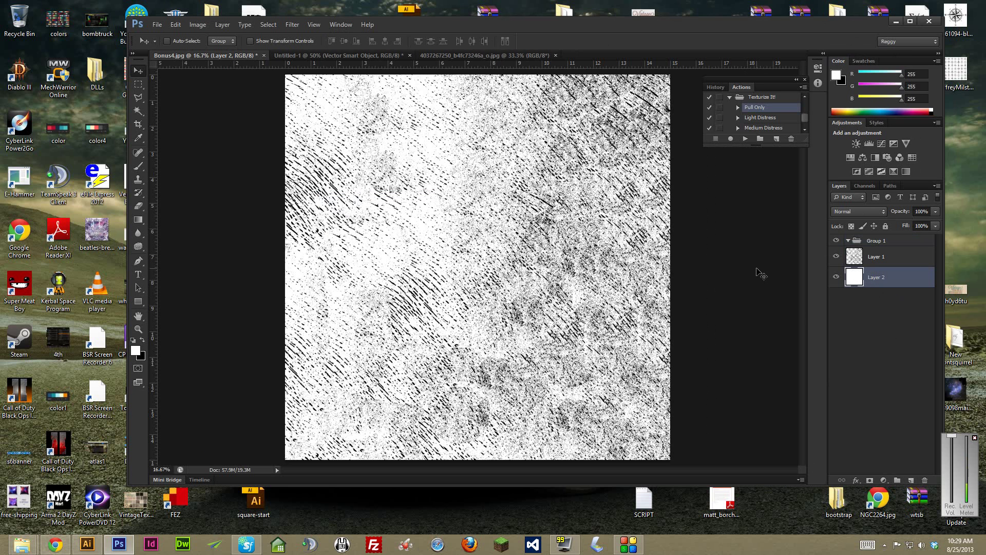
click(832, 256)
click(835, 256)
click(836, 256)
click(835, 256)
click(835, 257)
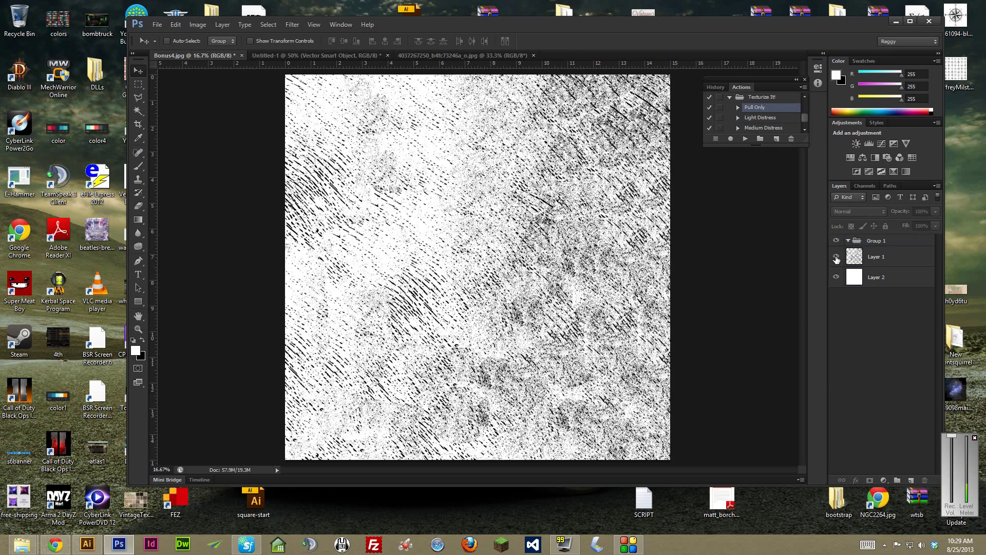
Play the Light Distress action on the concrete texture photo
click(908, 22)
click(202, 39)
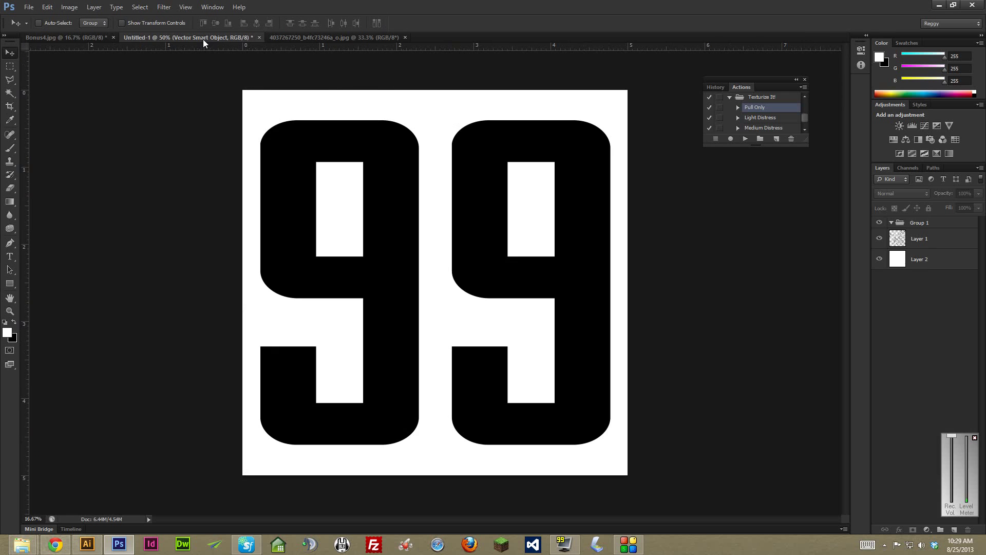
click(311, 37)
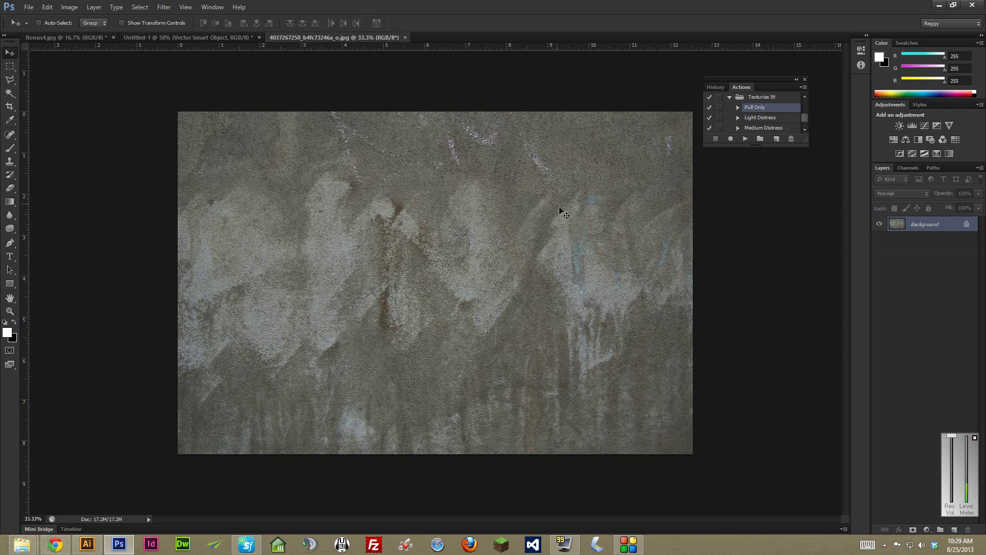
click(777, 119)
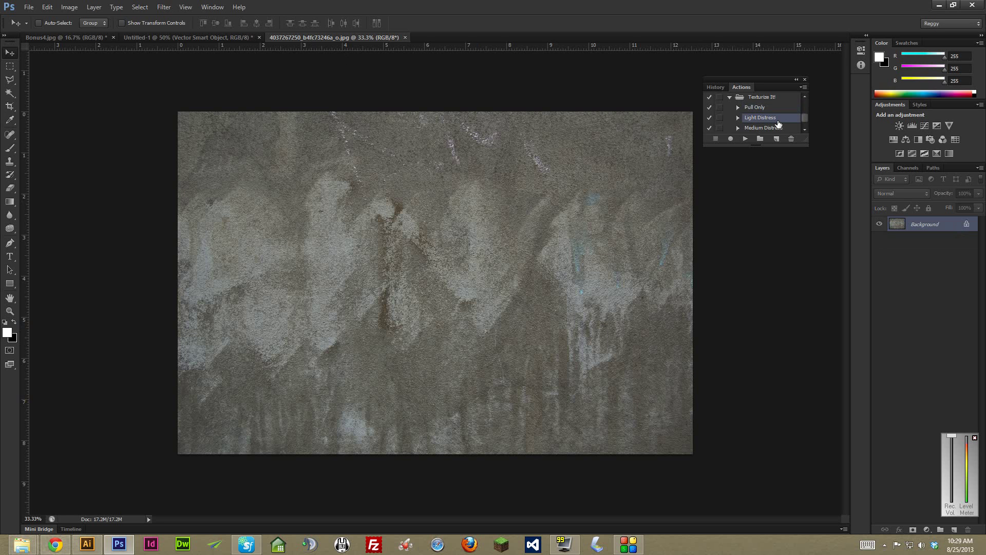
scroll(779, 124, down, 1)
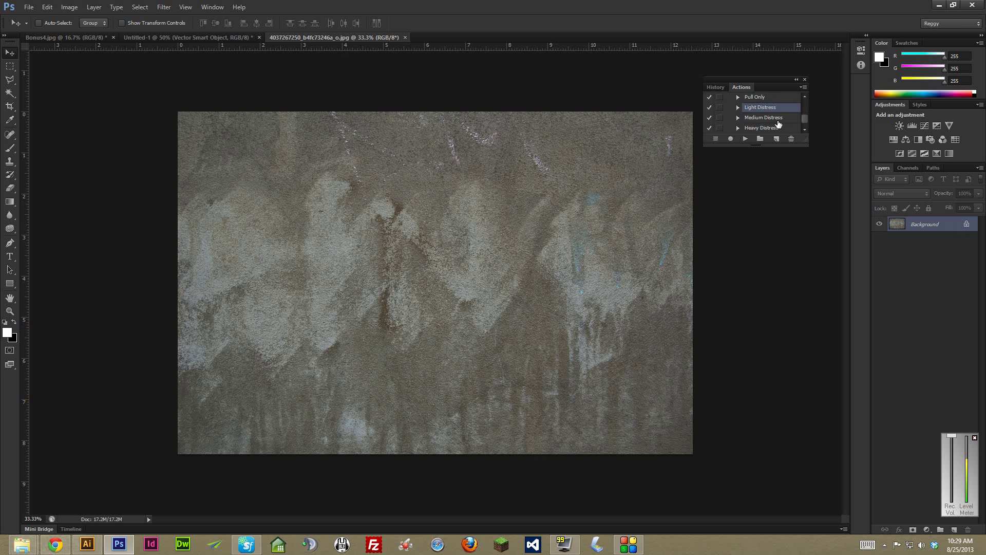
click(764, 98)
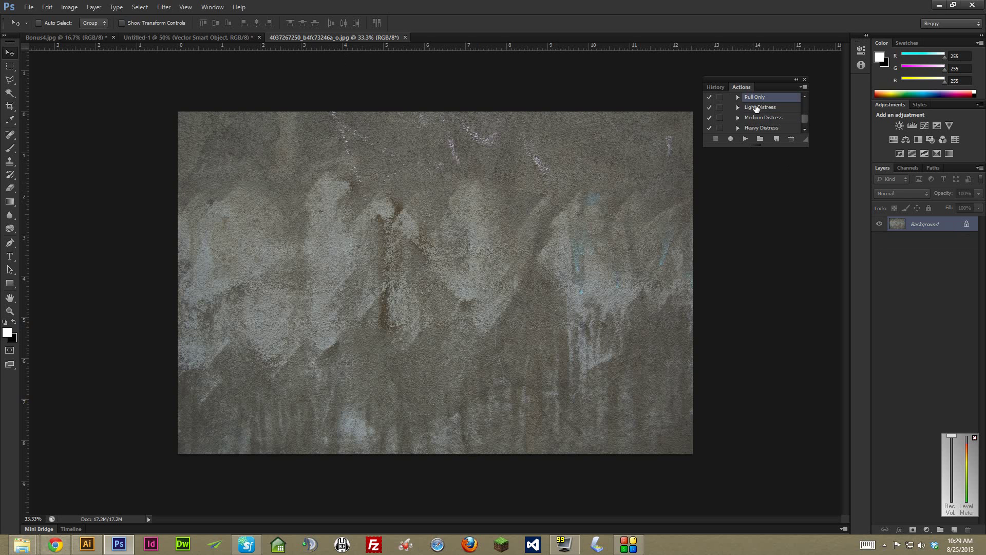
click(756, 108)
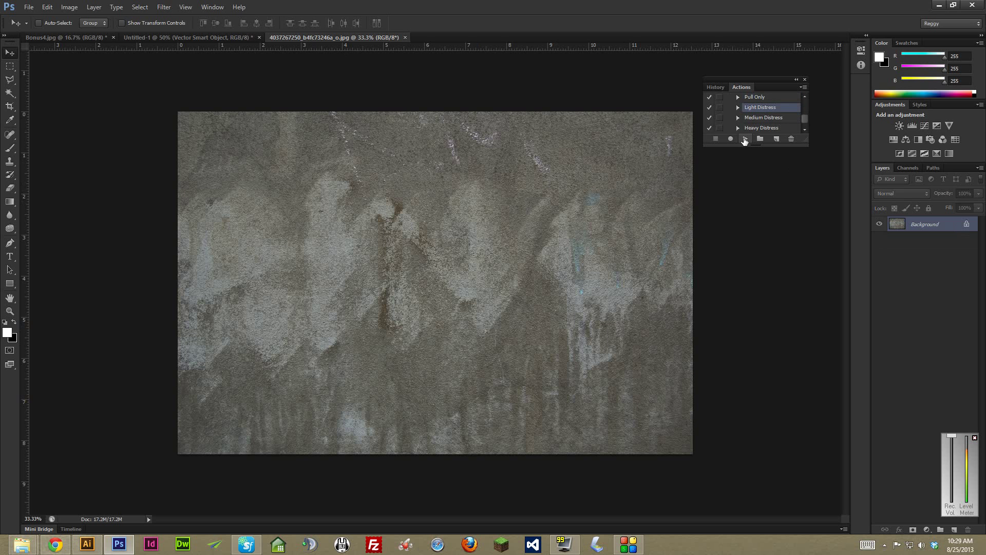
click(745, 139)
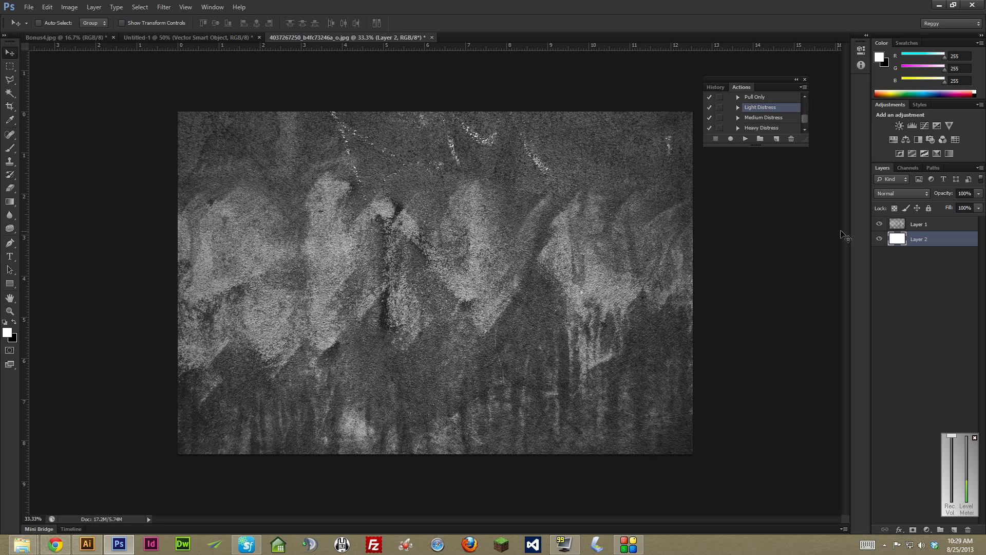
Toggle the texture layer and Layer 2 visibility to check the transparent result
click(880, 224)
click(881, 224)
click(881, 224)
click(880, 225)
click(880, 224)
click(881, 224)
click(879, 238)
click(879, 239)
Copy the concrete texture layer into Untitled-1 and stretch it over the whole canvas
drag(393, 37, 227, 128)
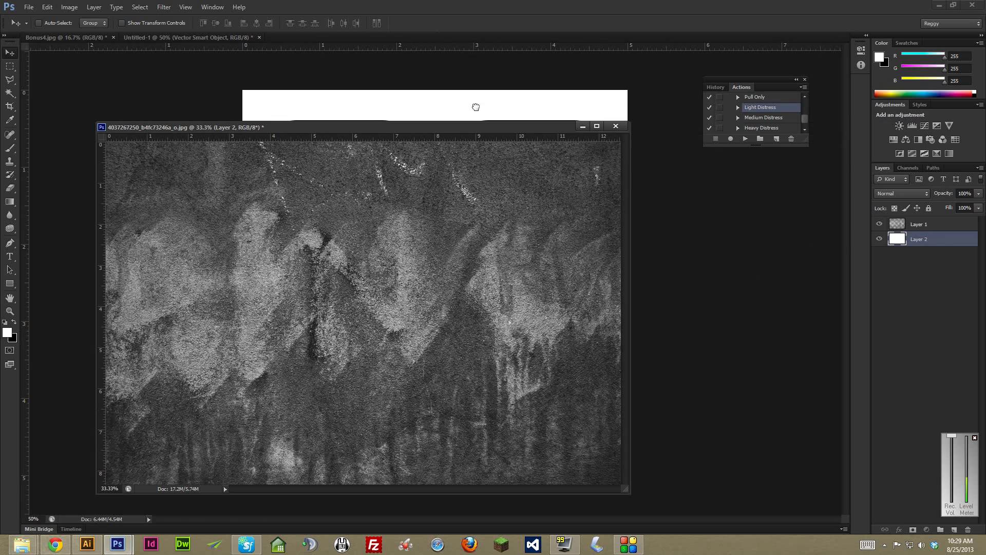
drag(477, 107, 476, 108)
drag(270, 124, 316, 40)
click(198, 37)
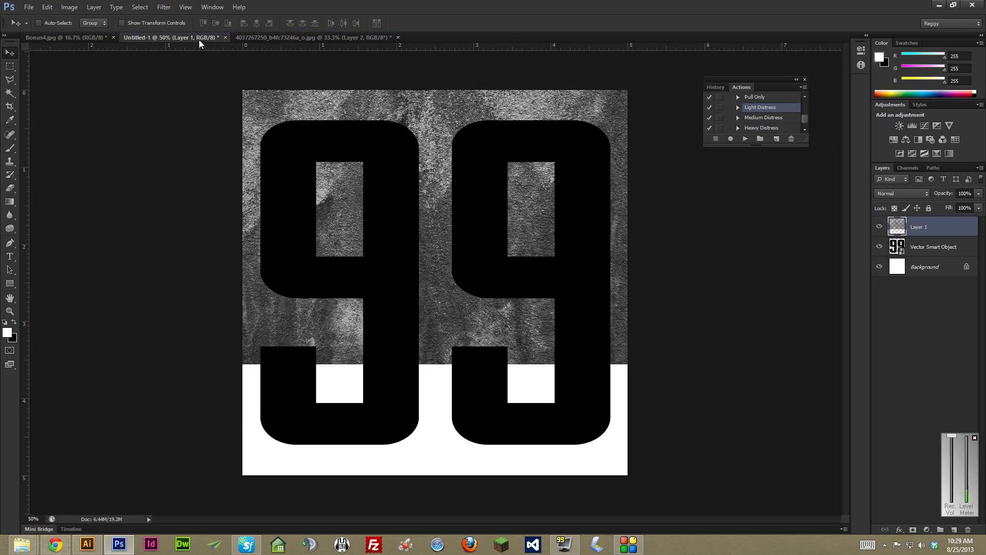
drag(578, 226, 584, 352)
Duplicate the 99 smart object, load the texture as a selection, hide it, and select the original 99
drag(934, 246, 955, 529)
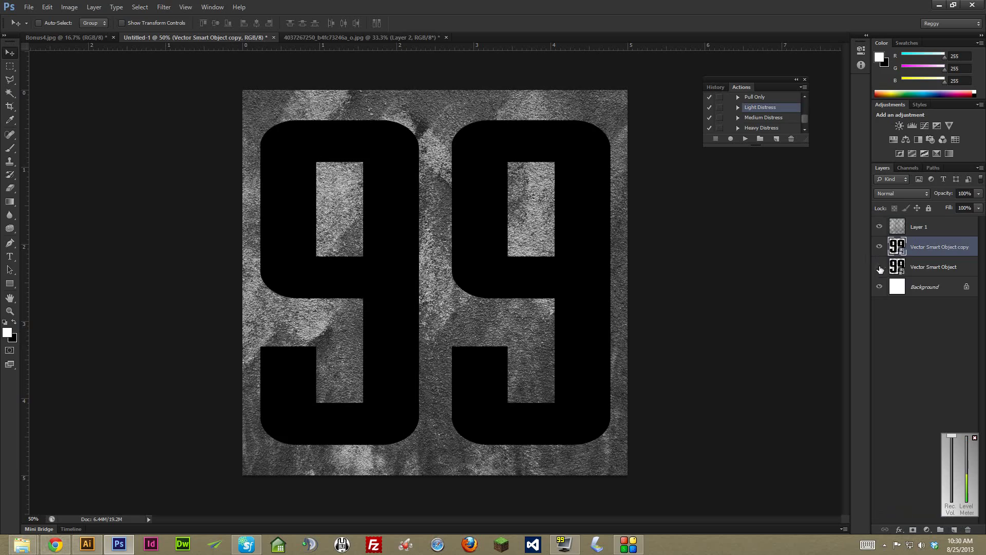
click(880, 247)
click(880, 266)
click(880, 265)
ctrl+click(897, 226)
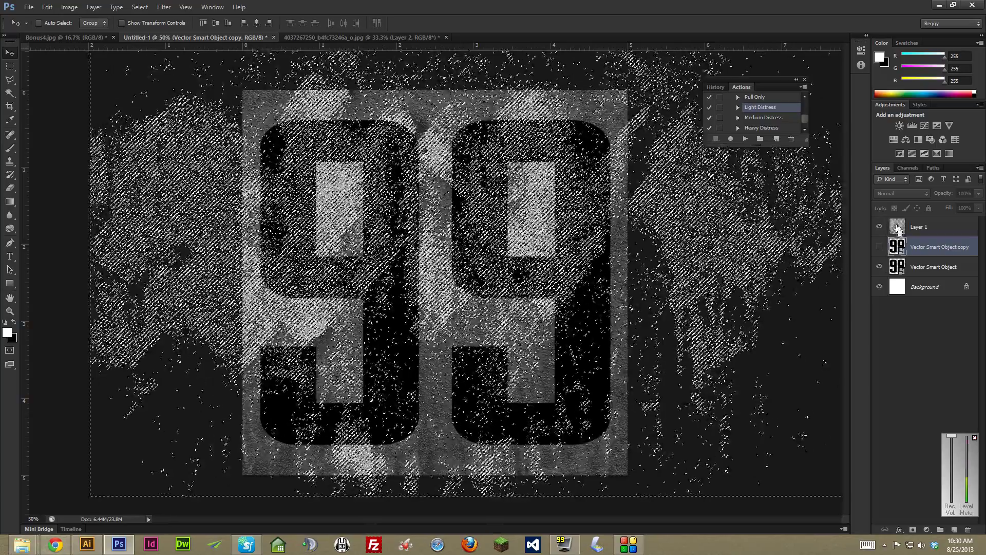
click(880, 227)
click(925, 267)
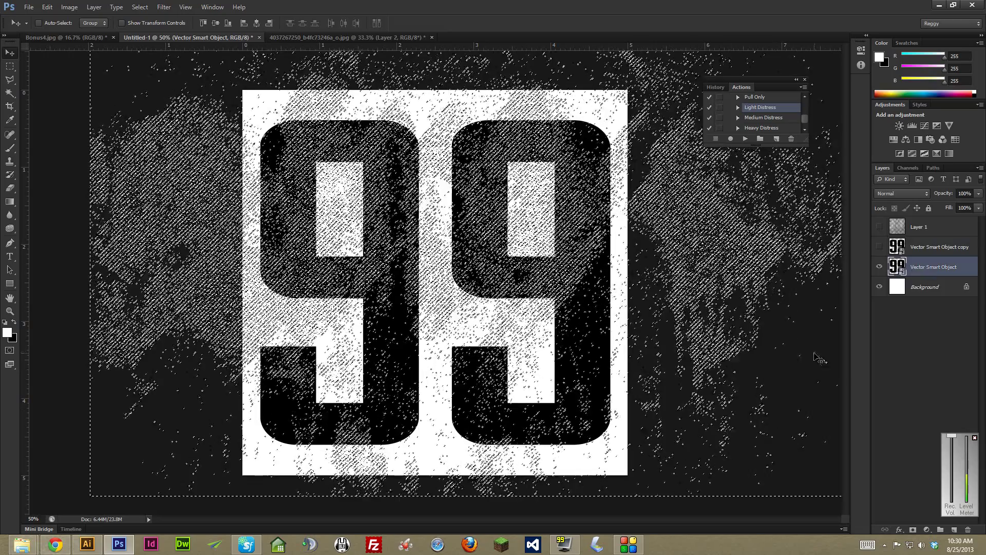
Mask the 99 layer with the texture selection, compare it inverted, then return to the concrete photo
click(913, 530)
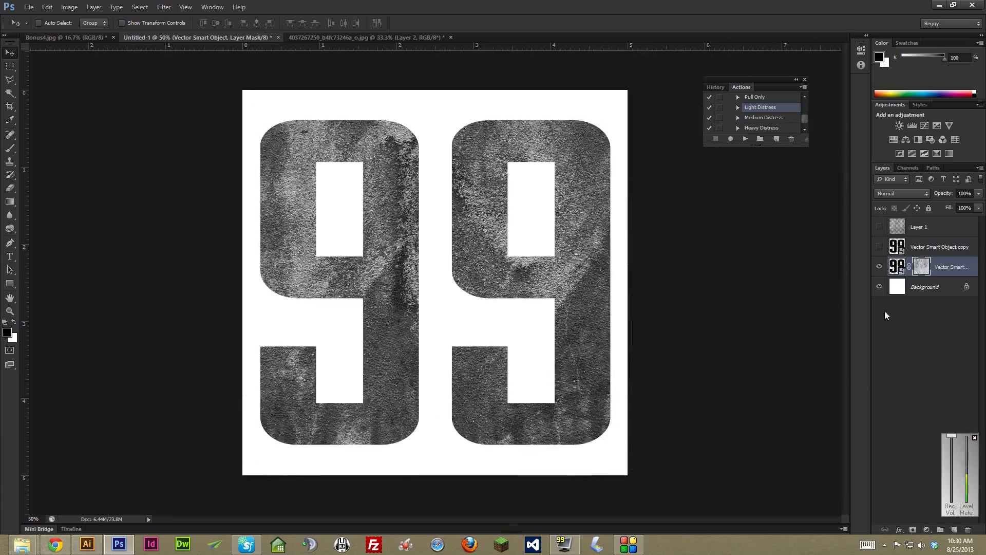
click(879, 266)
click(880, 266)
key(ctrl+i)
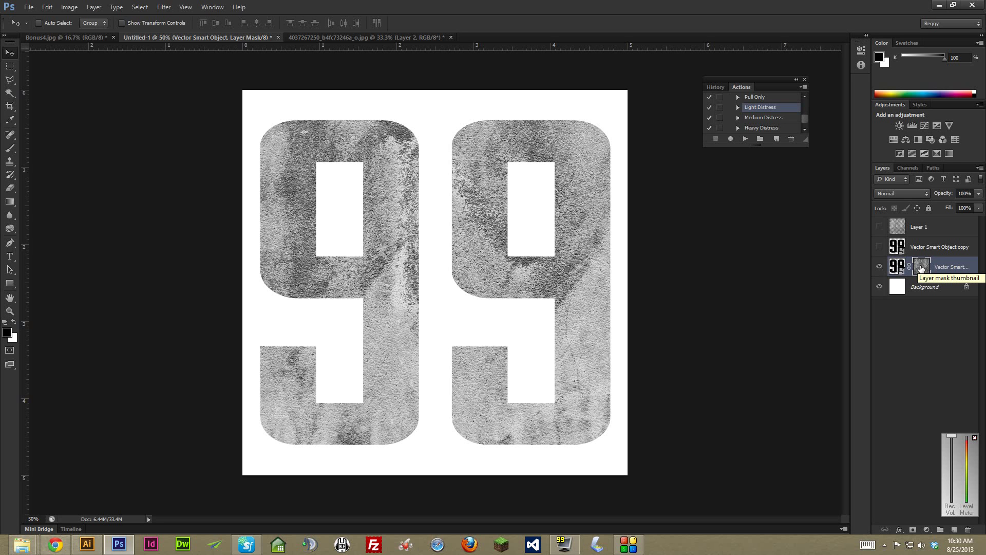
key(ctrl+i)
key(ctrl+i)
key(ctrl+i)
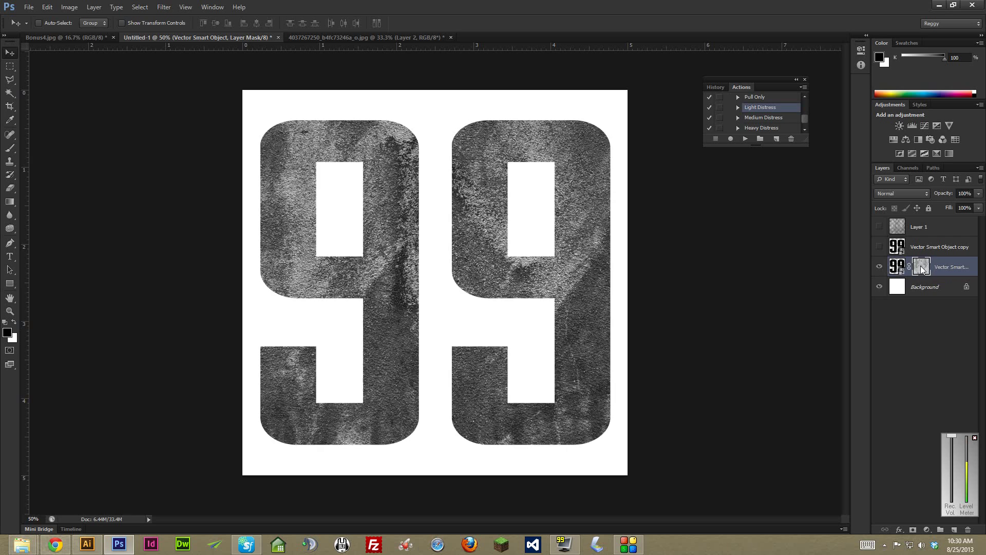
key(ctrl+i)
key(ctrl+i)
key(ctrl+i)
click(355, 37)
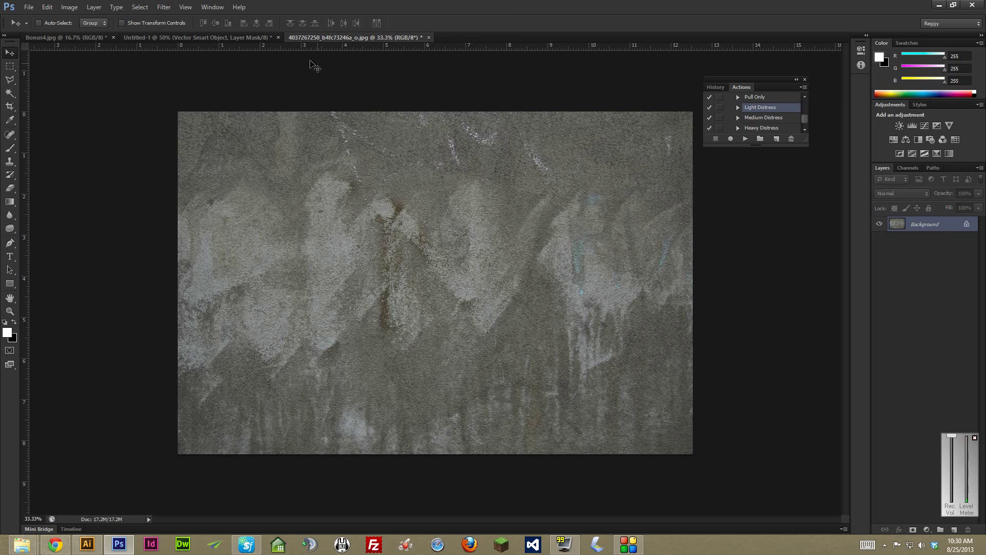
Play the Heavy Distress action on the concrete texture document
click(223, 38)
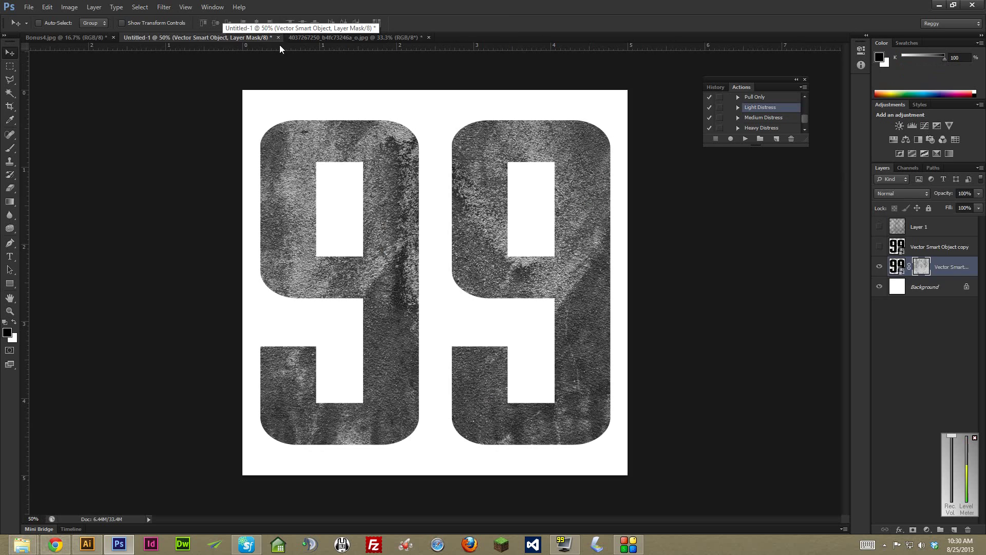
click(381, 37)
scroll(763, 120, down, 1)
click(765, 118)
click(746, 139)
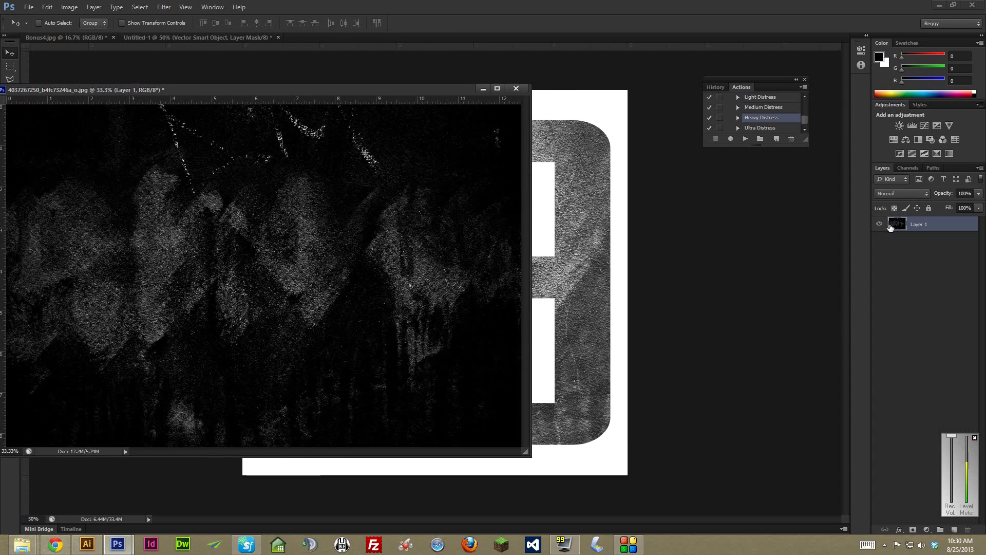
Copy the heavy distress layer into Untitled-1 and place it above the 99 smart object copy
drag(881, 226, 565, 247)
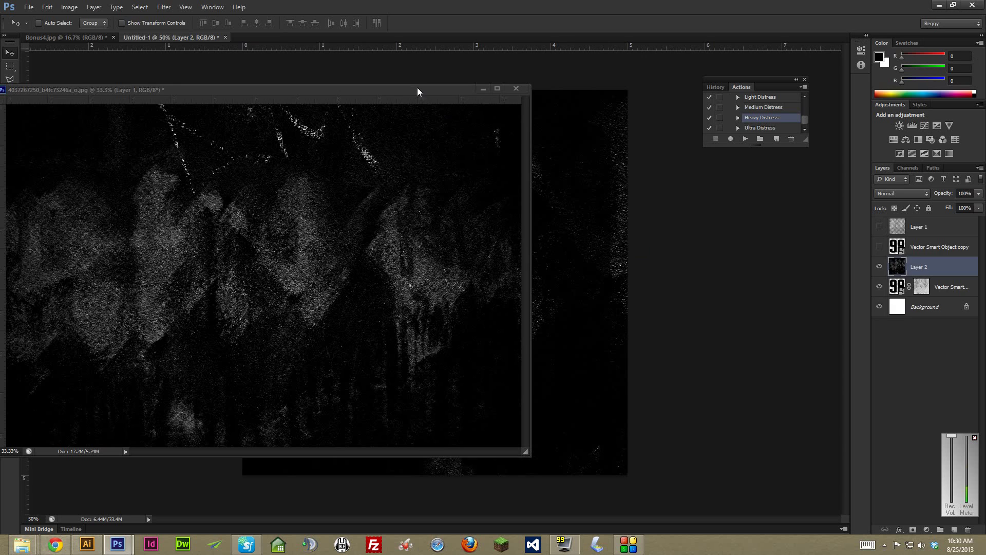
drag(417, 89, 303, 43)
click(185, 37)
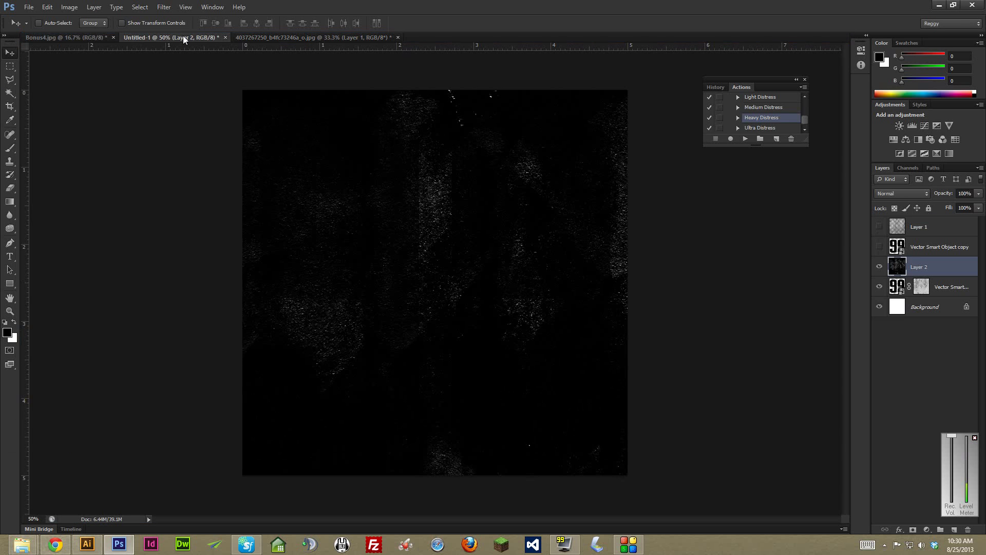
drag(887, 263, 890, 255)
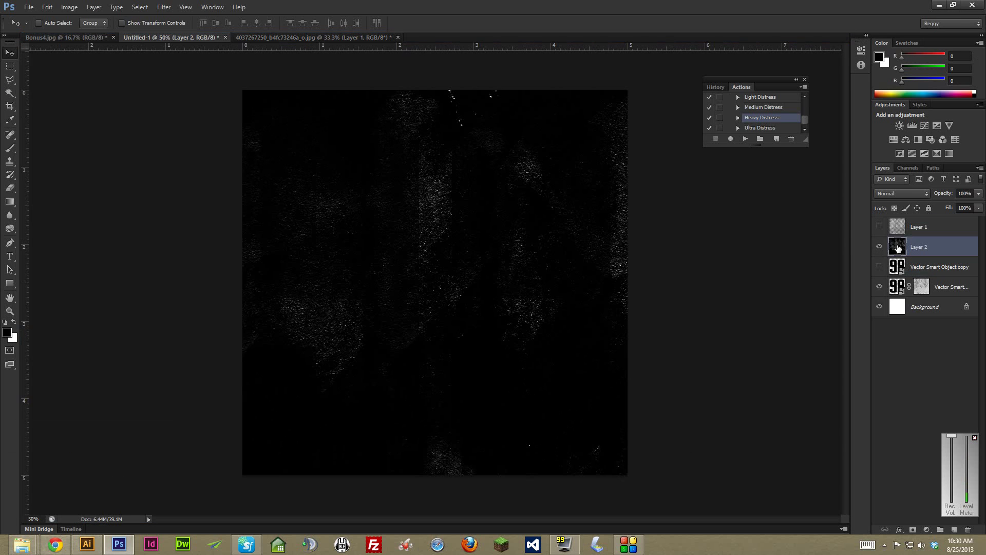
Mask the 99 copy with the speckle selection, then reposition and invert the mask
ctrl+click(898, 248)
click(879, 246)
click(879, 267)
click(899, 266)
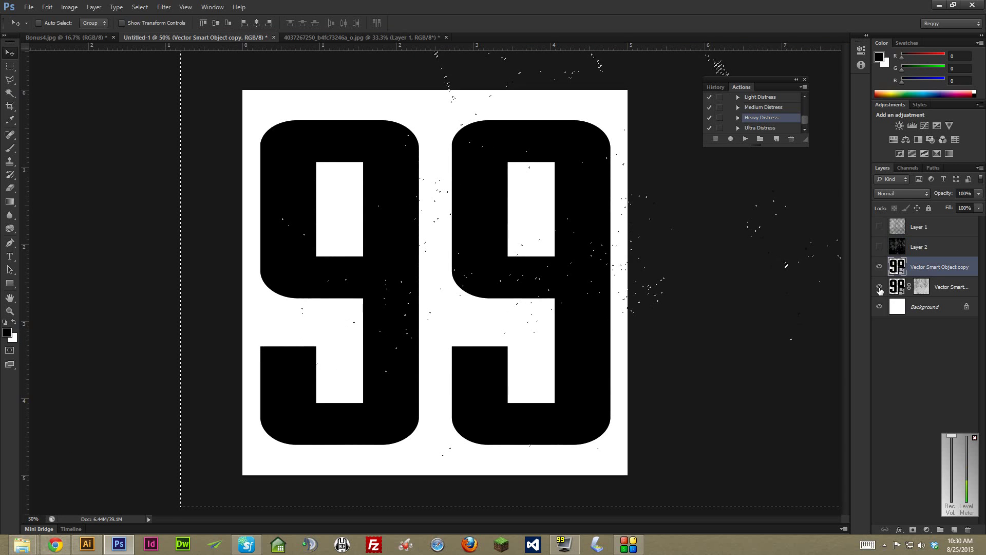
click(878, 287)
click(914, 530)
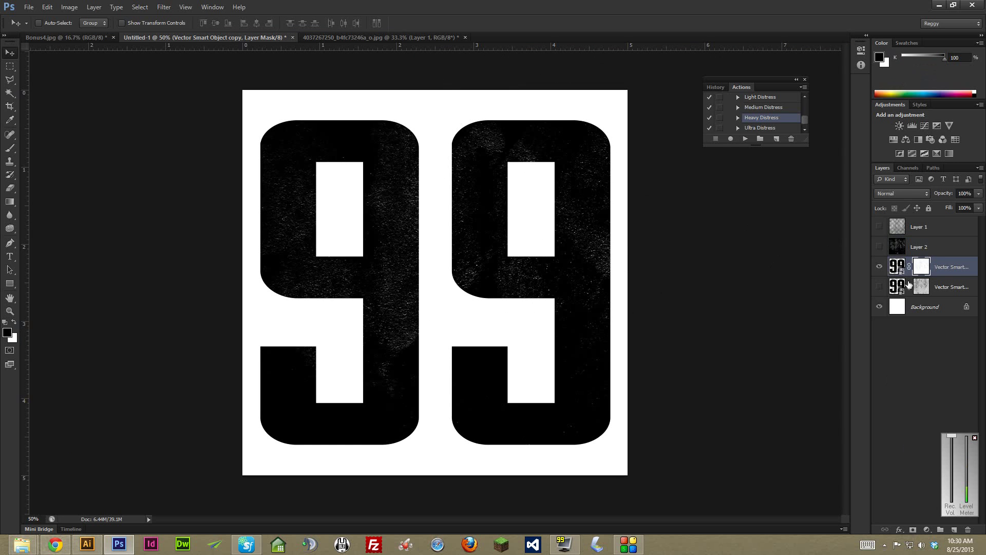
drag(626, 245, 592, 272)
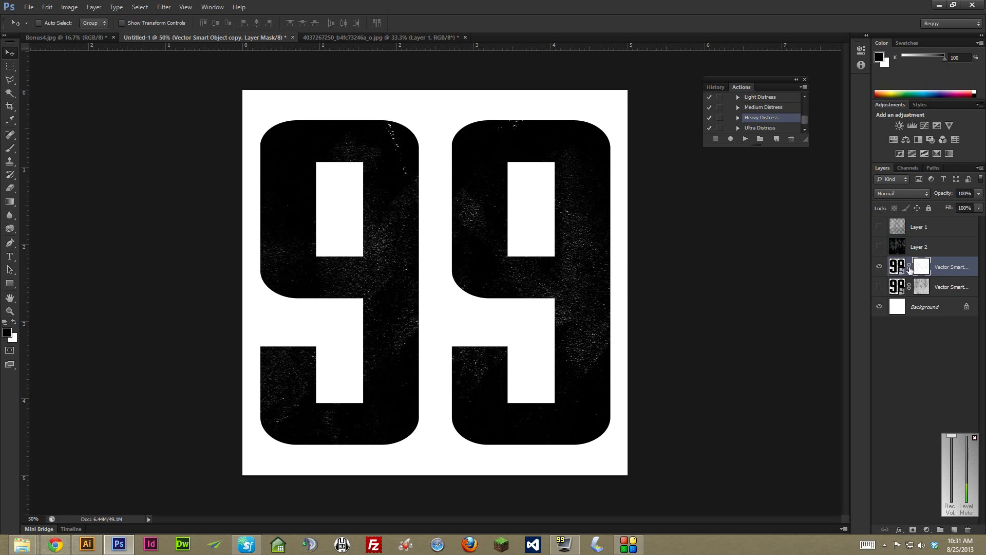
drag(567, 261, 539, 226)
key(ctrl+i)
key(ctrl+i)
Toggle the black distressed and grey-textured 99 layers to compare, leaving the black version visible
click(880, 266)
click(879, 287)
click(879, 287)
click(879, 267)
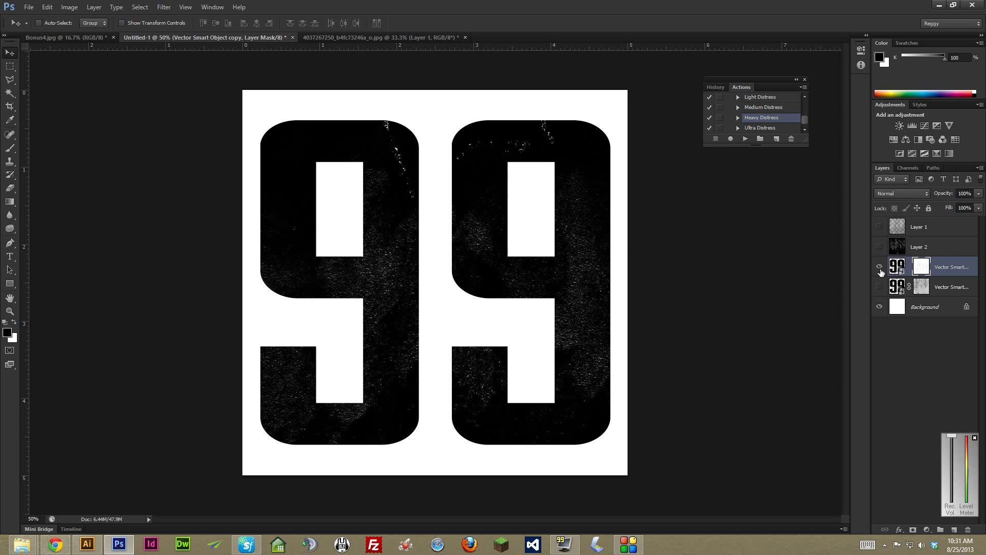
click(879, 267)
click(880, 267)
click(880, 267)
click(879, 286)
click(880, 287)
click(879, 267)
Minimize Photoshop and bring up the Urban-Concrete texture folder in File Explorer
click(939, 6)
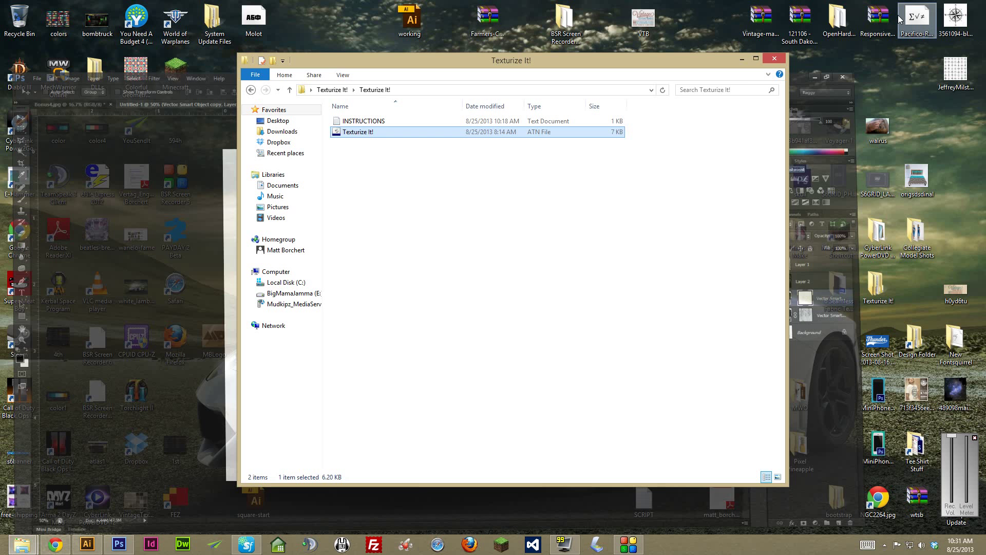
click(522, 66)
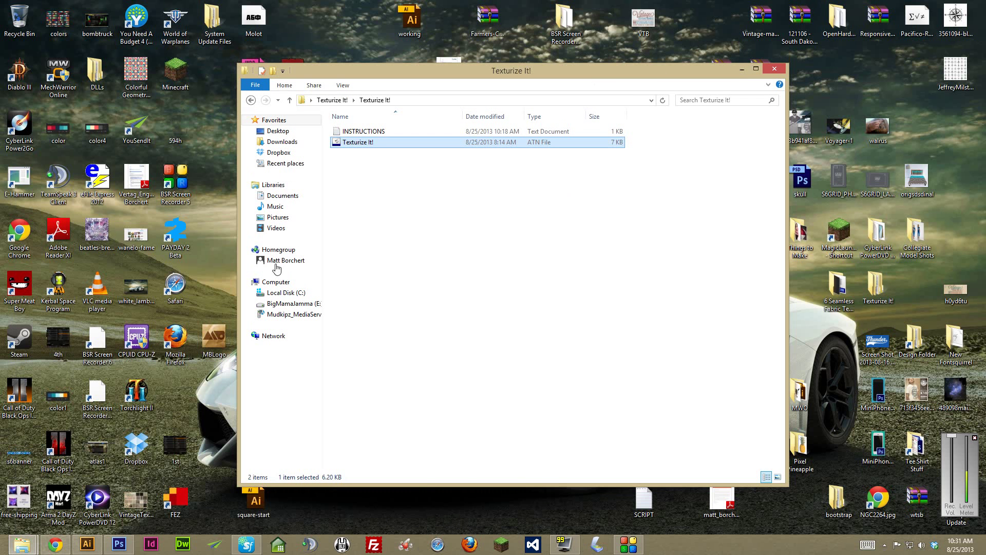
click(21, 544)
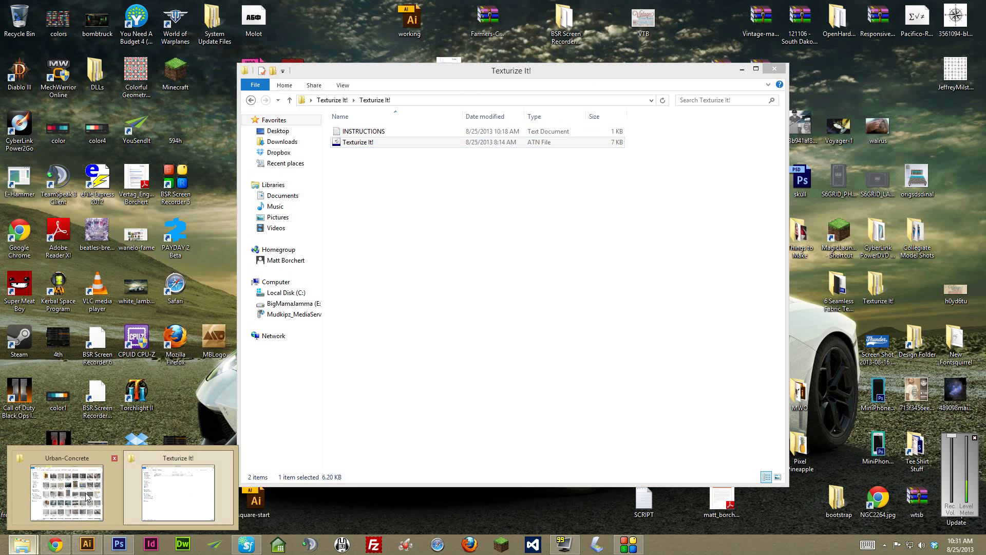
click(82, 494)
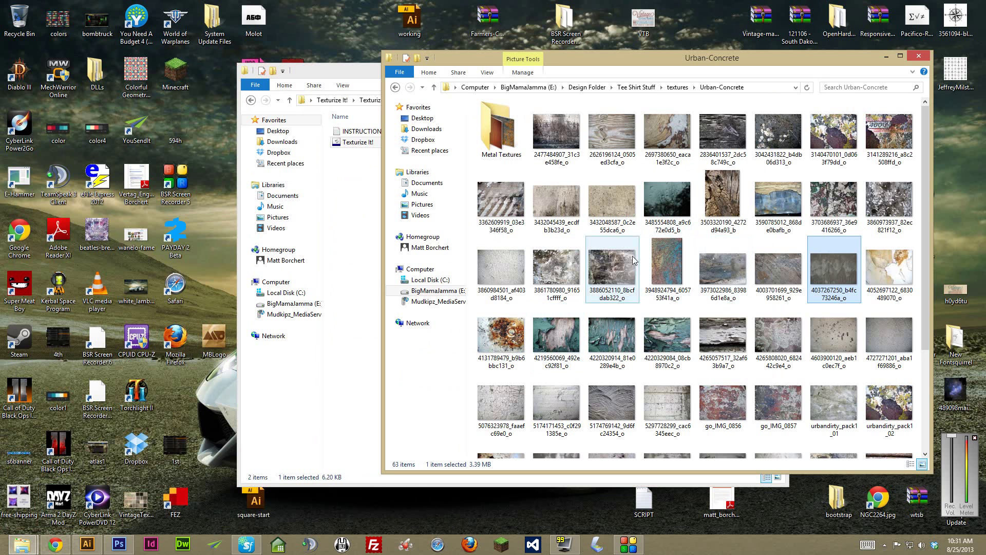
click(119, 544)
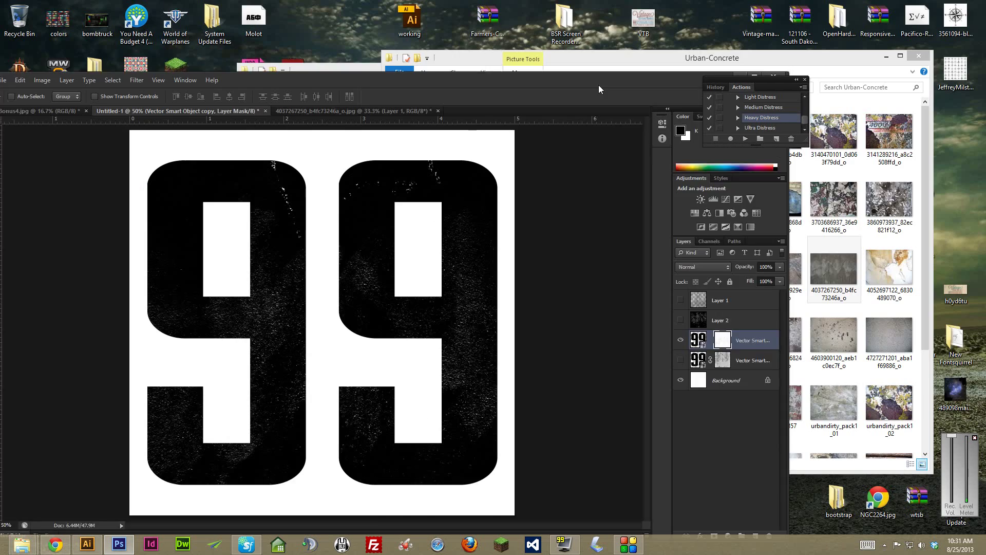
drag(599, 89, 539, 81)
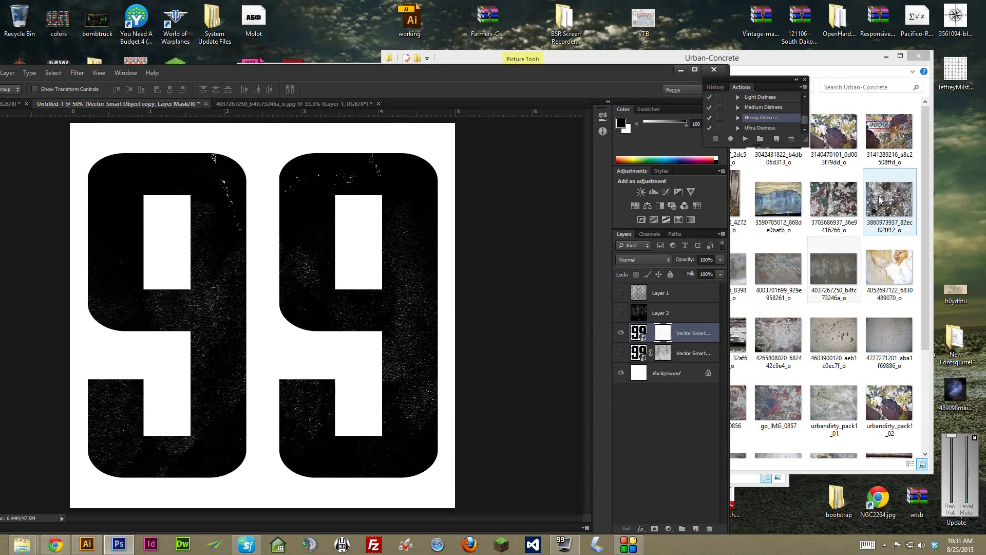
click(889, 201)
scroll(808, 228, down, 3)
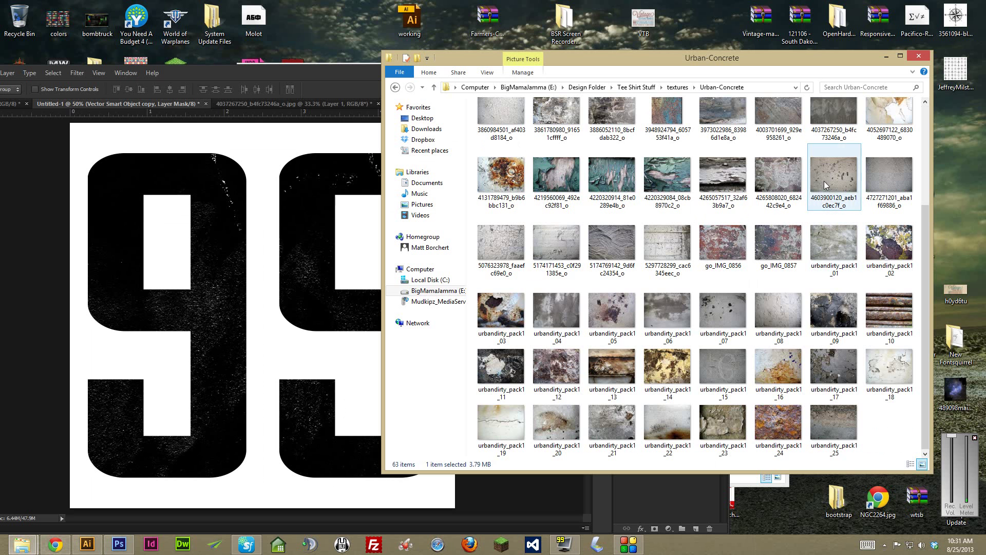
click(513, 244)
drag(565, 57, 698, 58)
mouse_move(634, 244)
mouse_down()
mouse_move(444, 146)
mouse_move(425, 103)
mouse_move(539, 78)
mouse_move(575, 57)
mouse_up()
scroll(775, 120, up, 1)
scroll(775, 119, down, 2)
Run Medium Distress on the cracked texture, then return to the 99 document
click(774, 119)
click(744, 140)
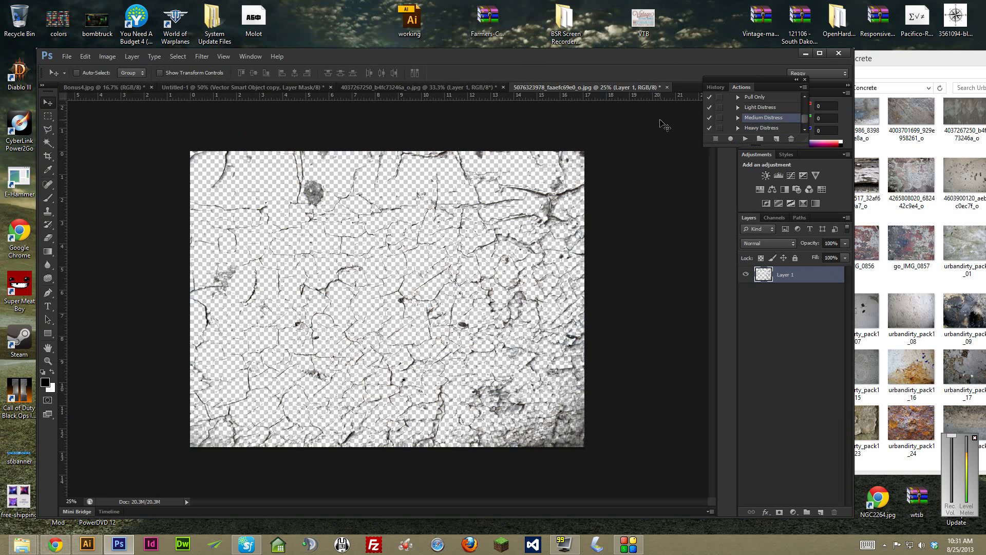
click(110, 87)
click(206, 87)
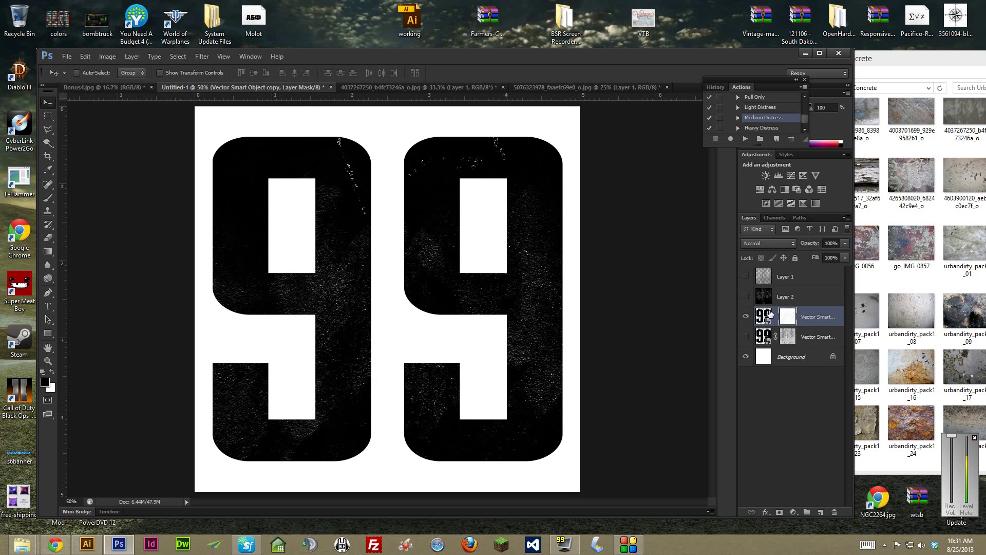
Duplicate the black distressed 99 layer and delete the copy's layer mask
drag(757, 317, 821, 512)
right_click(786, 322)
click(827, 341)
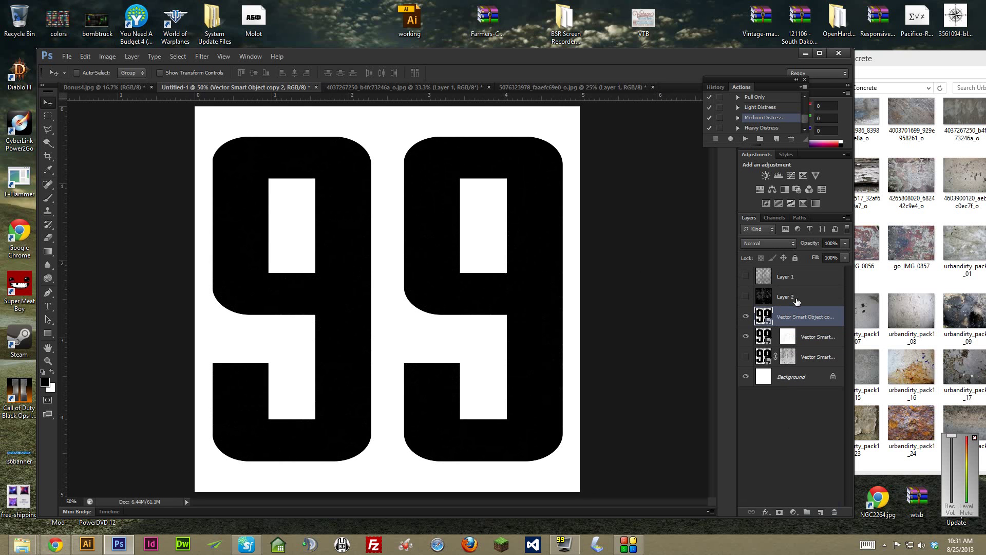
Copy the crackle layer into the 99 document and close the cracked texture file
click(529, 88)
drag(580, 87, 202, 88)
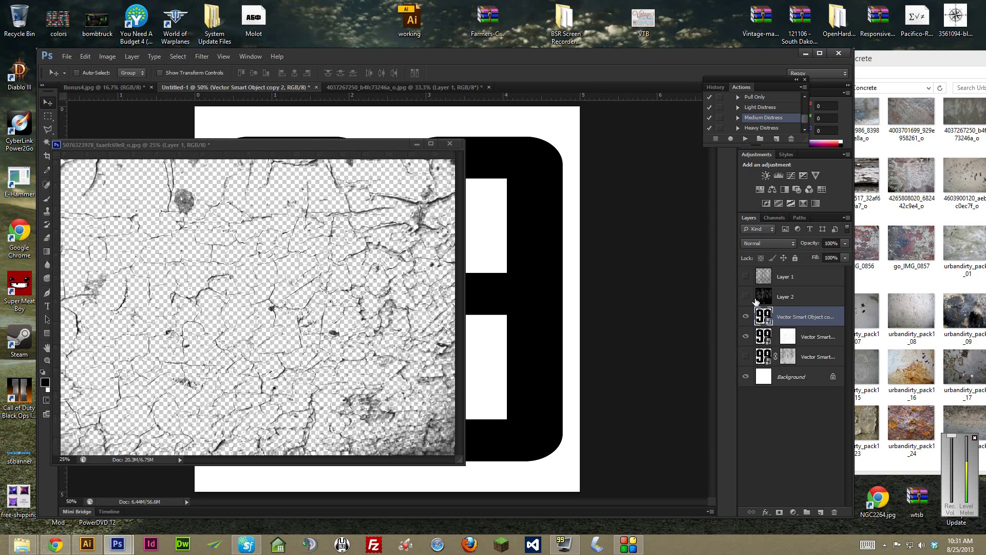
drag(447, 179, 642, 251)
click(450, 144)
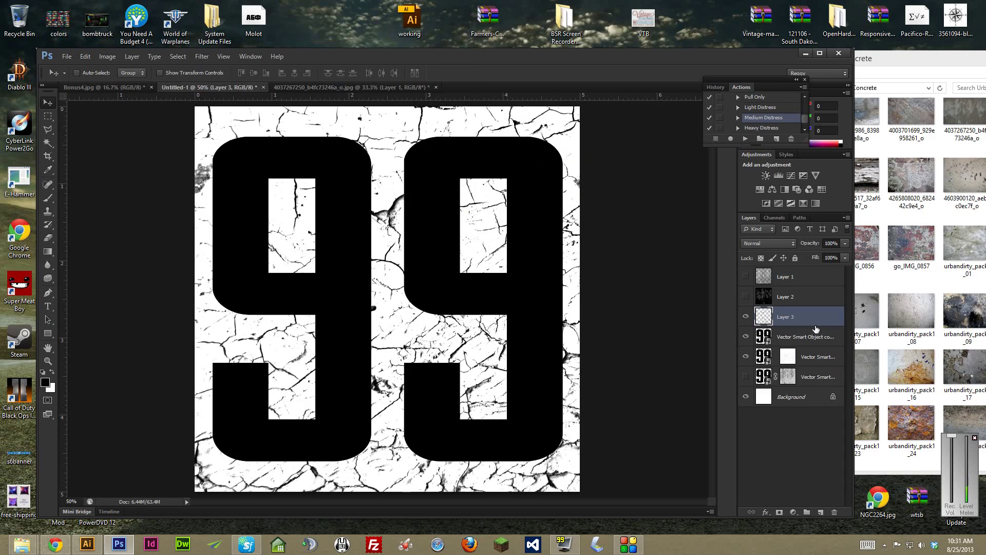